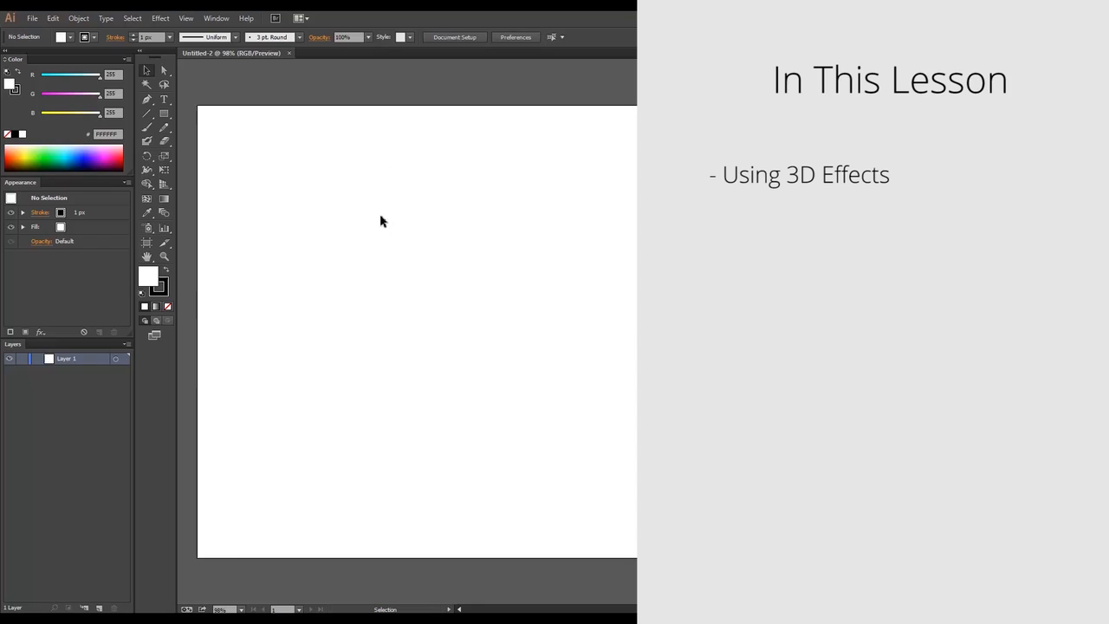
pyautogui.click(169, 22)
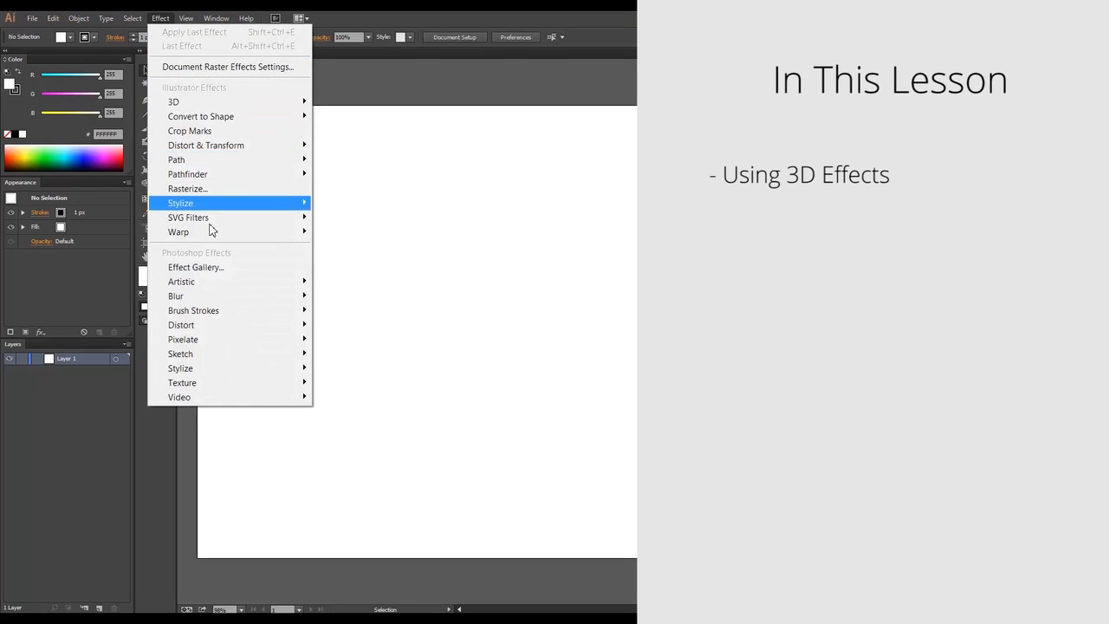
pyautogui.moveTo(220, 109)
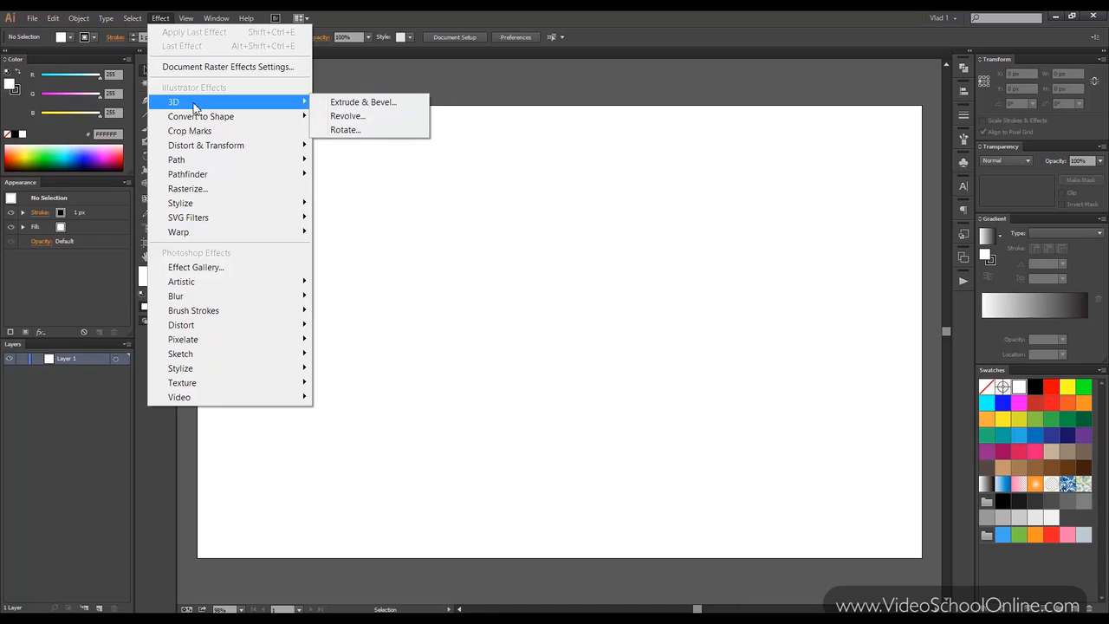
pyautogui.click(510, 84)
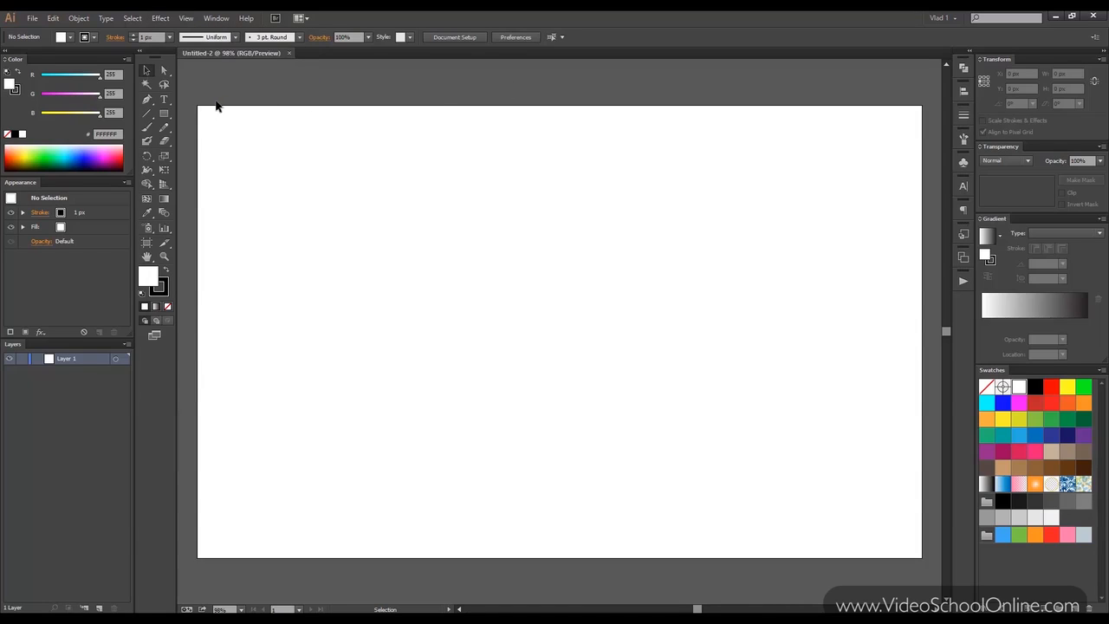
# Step: Draw a square about 272 px wide, swap its fill and stroke so it is filled black, and move it slightly toward the artboard's centre
pyautogui.click(167, 115)
pyautogui.moveTo(322, 183); pyautogui.dragTo(475, 312)
pyautogui.click(147, 71)
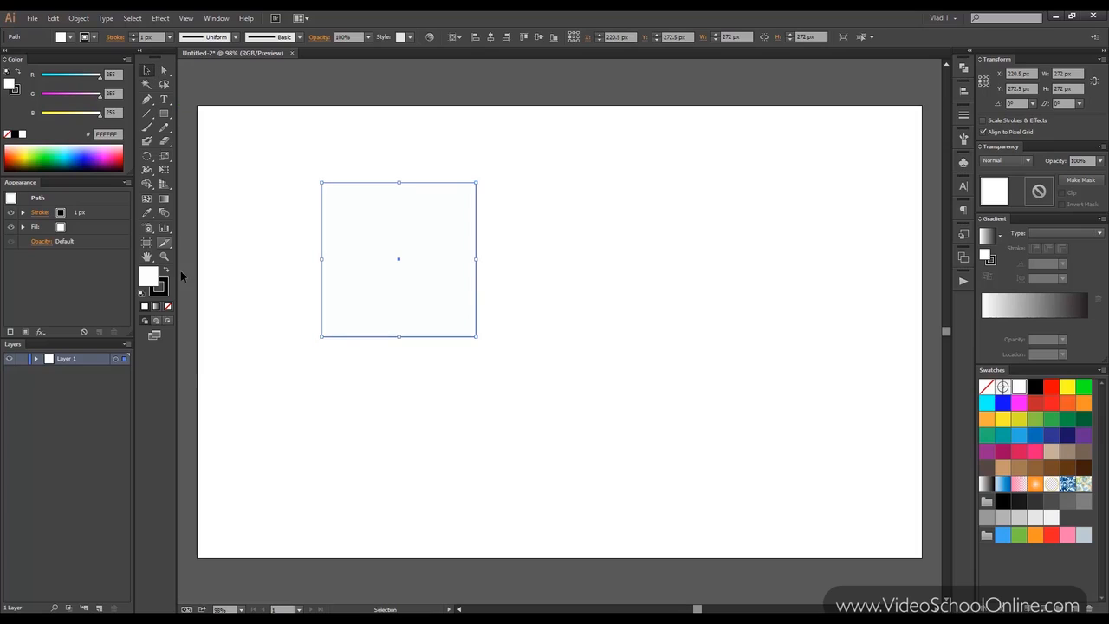
pyautogui.hotkey('shift', 'x')
pyautogui.click(300, 194)
pyautogui.moveTo(403, 224); pyautogui.dragTo(437, 259)
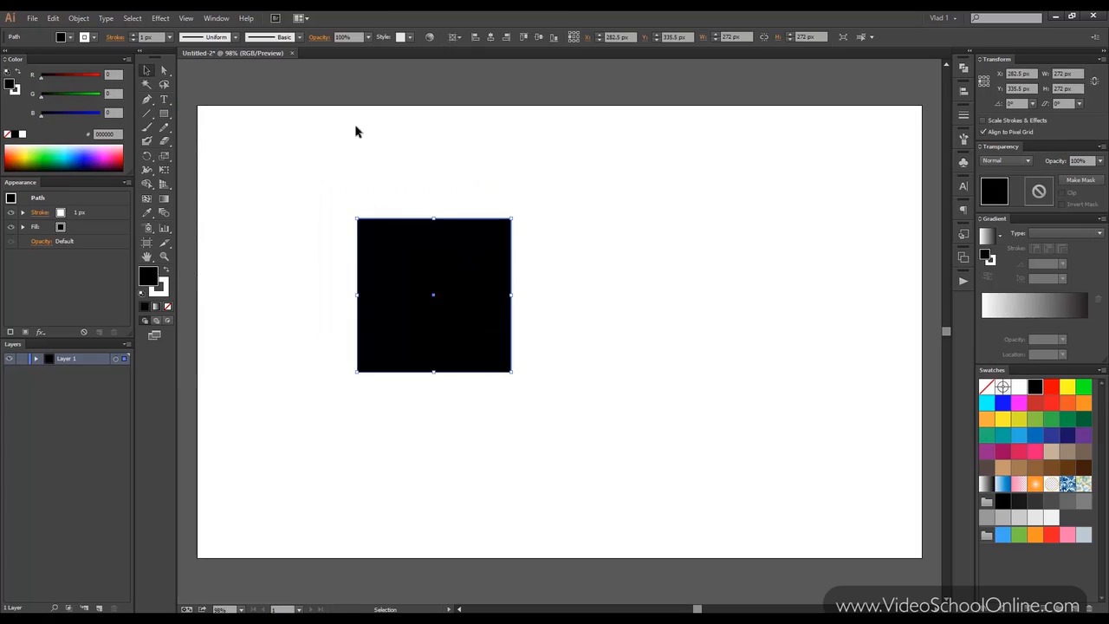
# Step: Start a 3D Extrude & Bevel effect on the black square, showing the additional options and the live preview
pyautogui.click(161, 17)
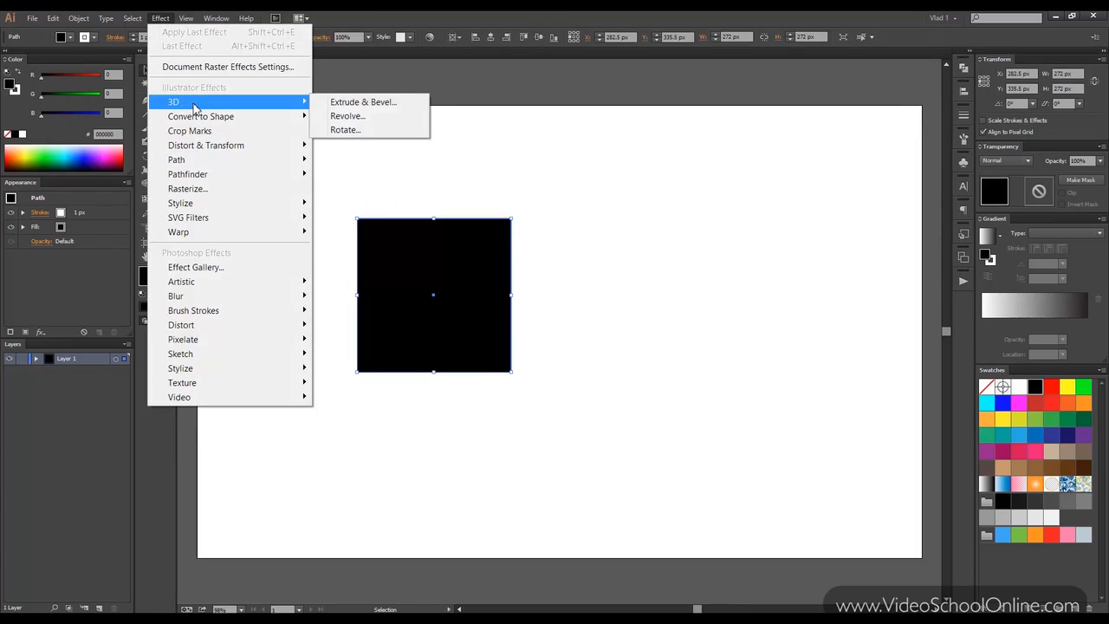
pyautogui.click(368, 102)
pyautogui.moveTo(536, 224); pyautogui.dragTo(668, 109)
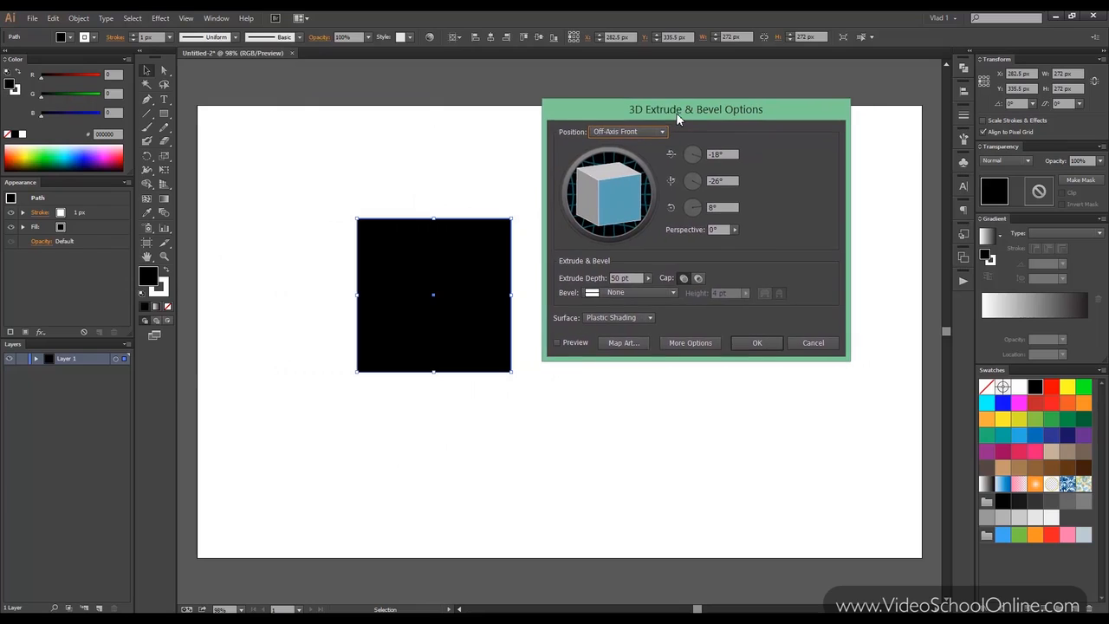
pyautogui.click(686, 346)
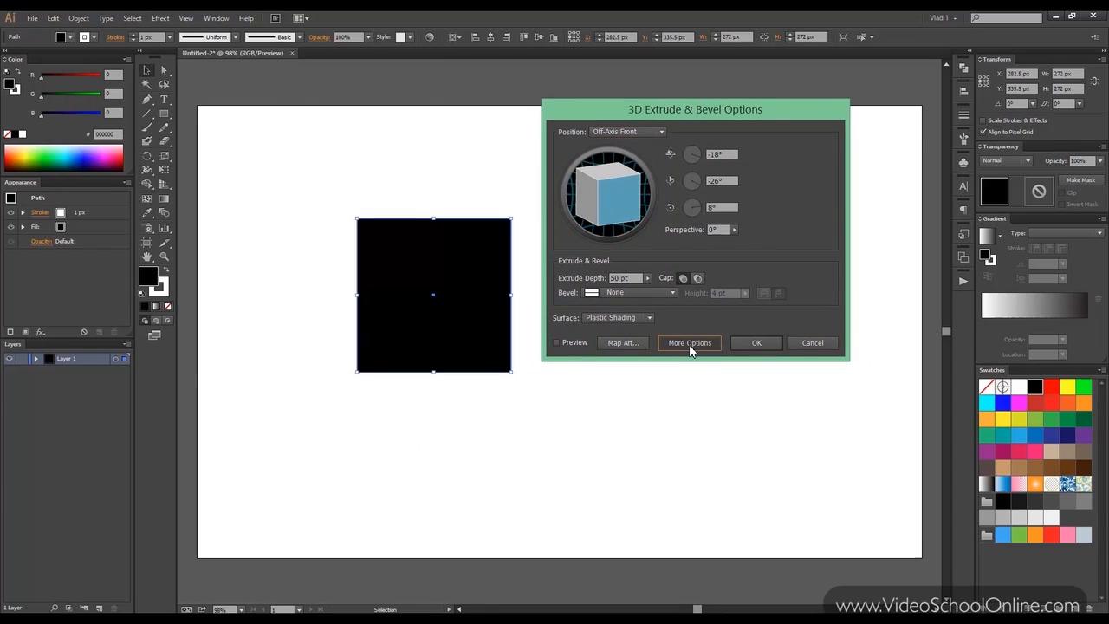
pyautogui.moveTo(697, 112)
pyautogui.mouseDown()
pyautogui.moveTo(698, 95)
pyautogui.moveTo(700, 125)
pyautogui.mouseUp()
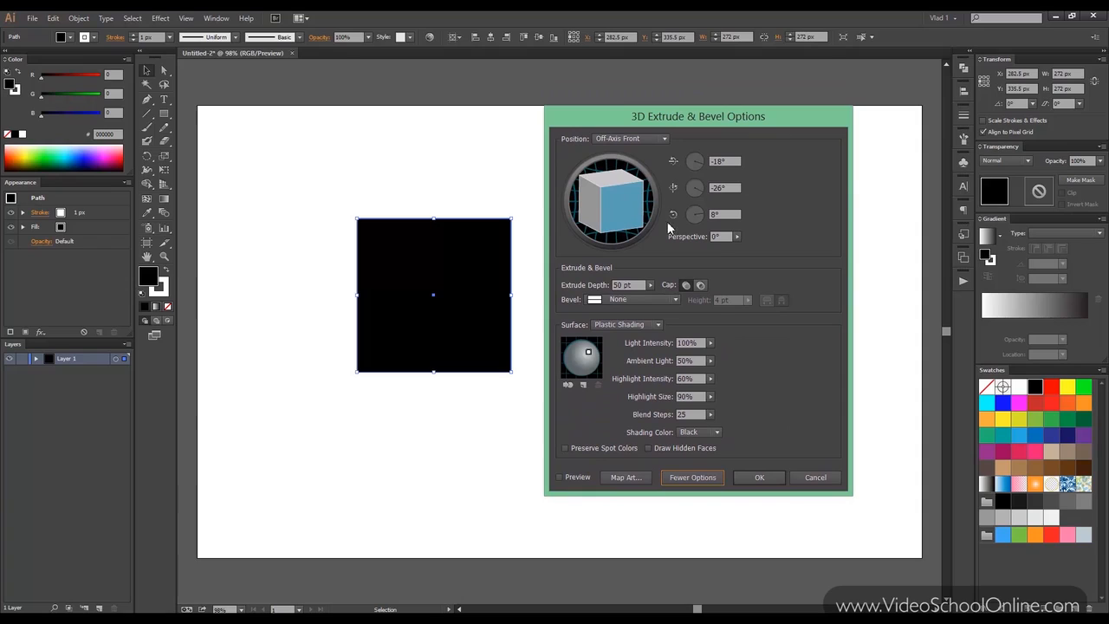
pyautogui.click(559, 476)
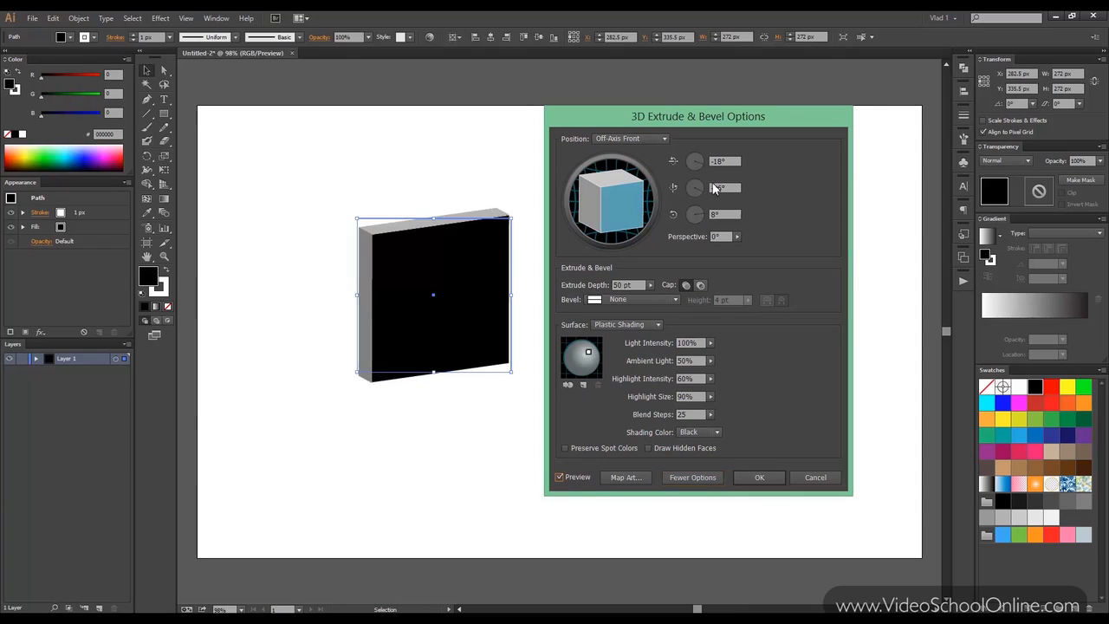
# Step: Rotate the extruded square to a custom position of -52°, -35° and 158° about its X, Y and Z axes
pyautogui.click(701, 157)
pyautogui.moveTo(704, 164)
pyautogui.mouseDown()
pyautogui.moveTo(694, 159)
pyautogui.moveTo(702, 164)
pyautogui.mouseUp()
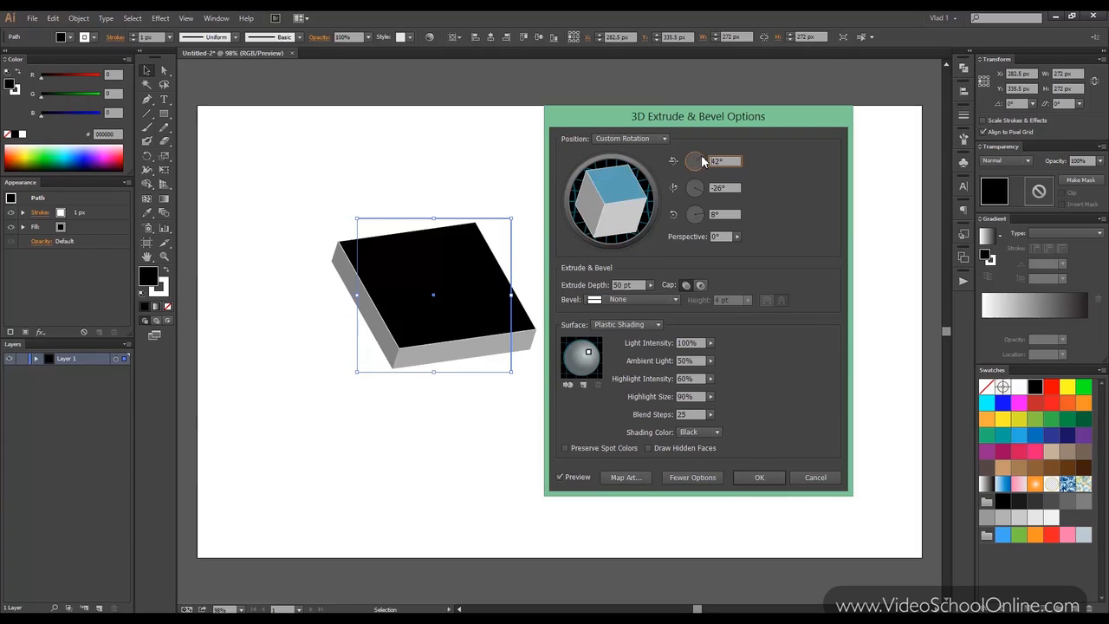
pyautogui.click(702, 190)
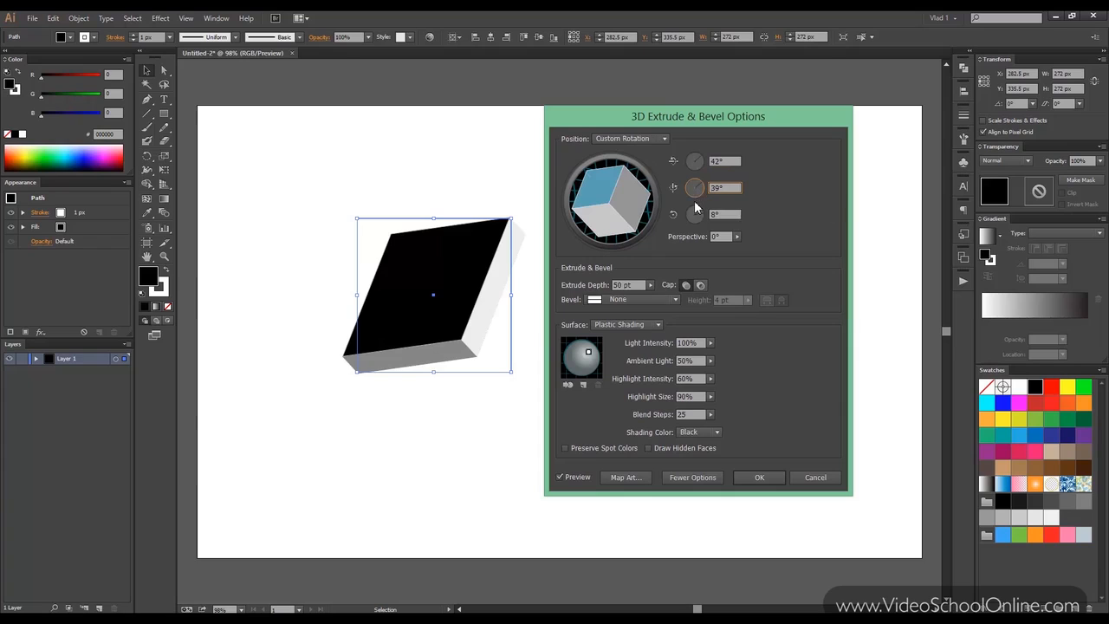
pyautogui.click(694, 192)
pyautogui.click(691, 210)
pyautogui.moveTo(601, 190)
pyautogui.mouseDown()
pyautogui.moveTo(627, 205)
pyautogui.moveTo(605, 191)
pyautogui.moveTo(622, 204)
pyautogui.moveTo(609, 207)
pyautogui.moveTo(616, 218)
pyautogui.moveTo(615, 202)
pyautogui.mouseUp()
pyautogui.click(638, 139)
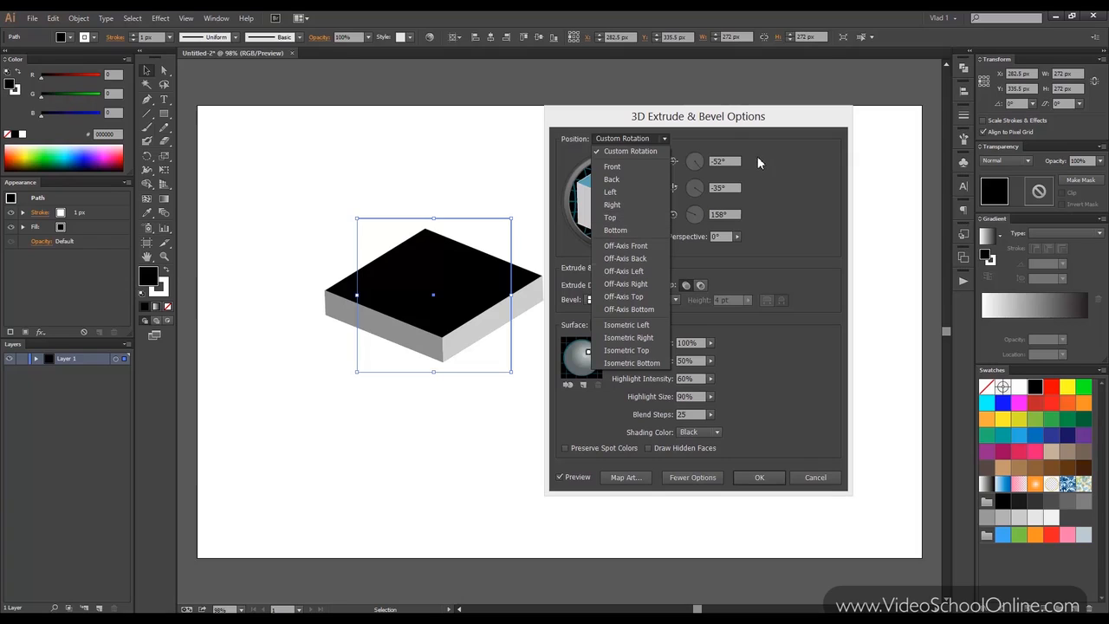
pyautogui.click(786, 148)
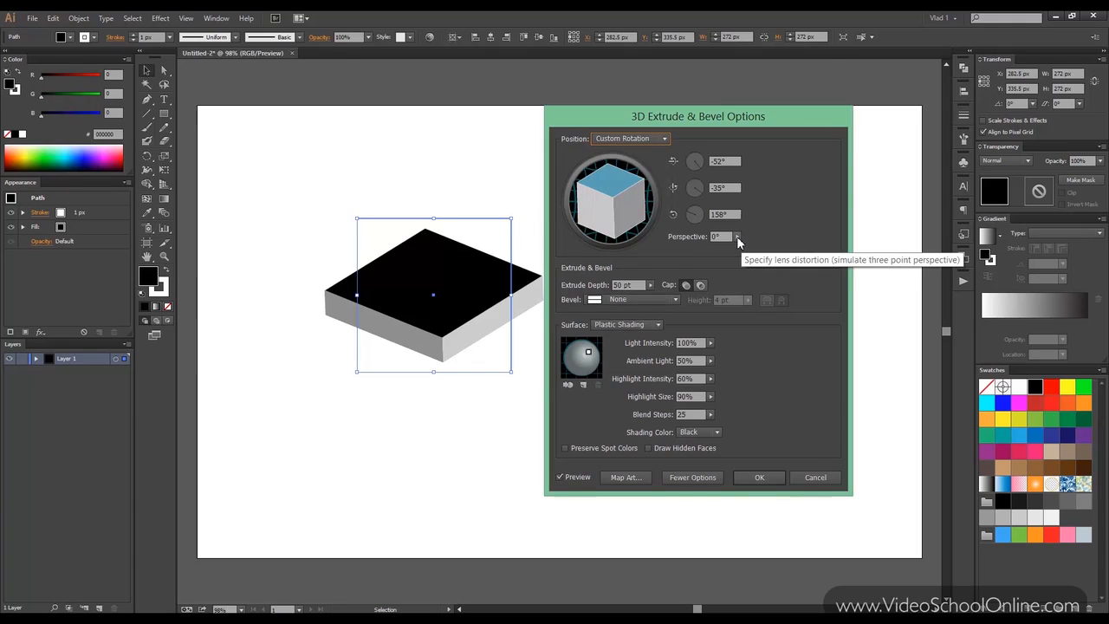
# Step: Set the perspective of the extruded square to 91°
pyautogui.click(738, 239)
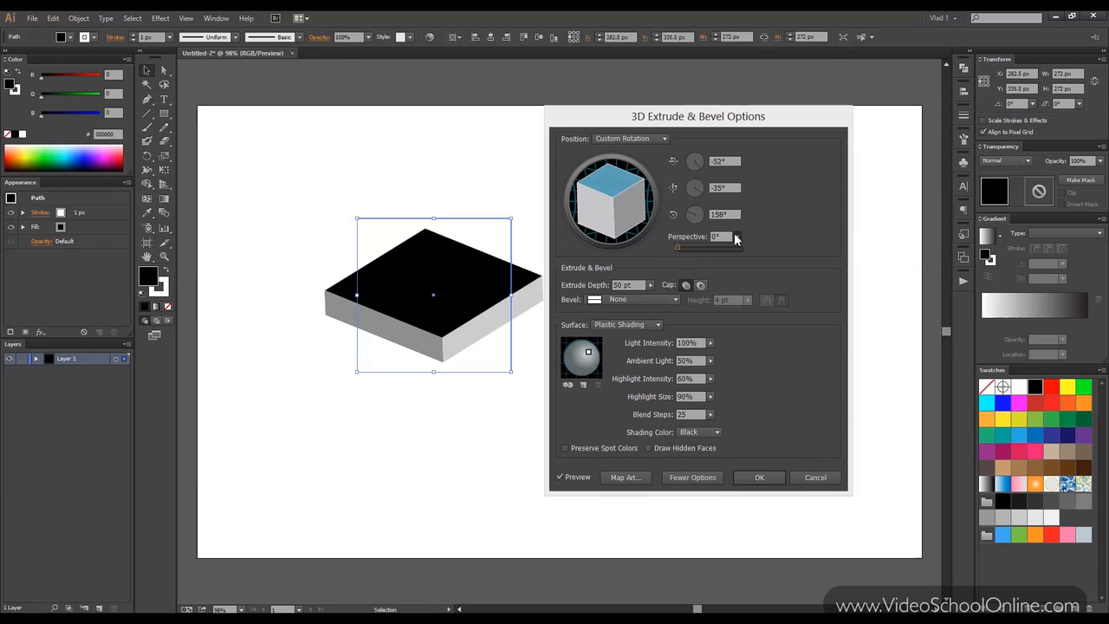
pyautogui.moveTo(678, 247); pyautogui.dragTo(720, 247)
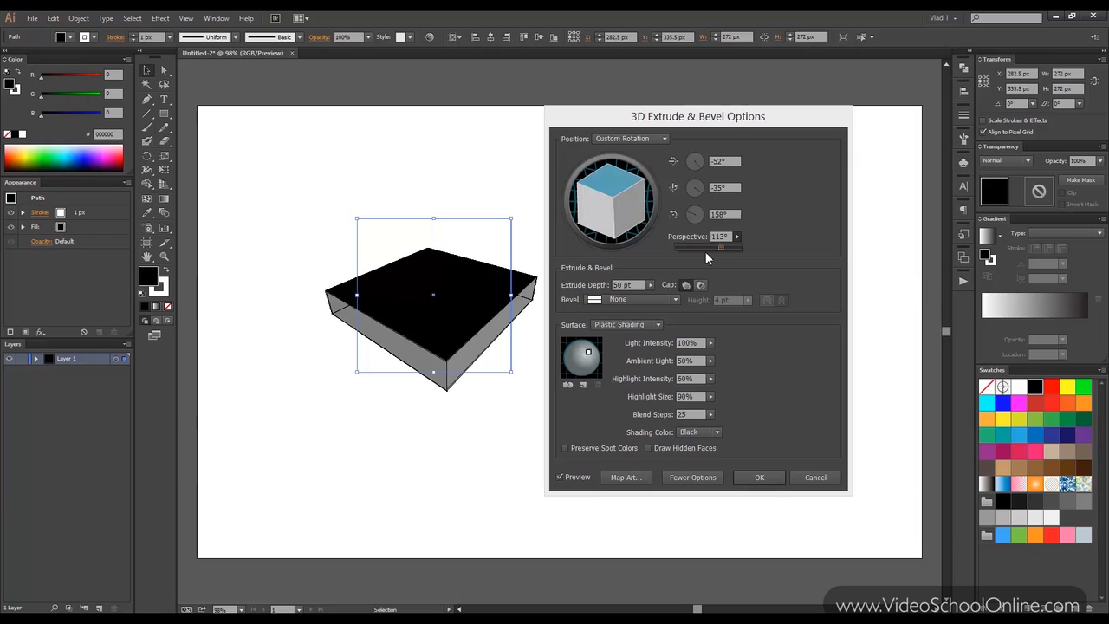
pyautogui.moveTo(721, 247); pyautogui.dragTo(698, 249)
pyautogui.click(736, 237)
pyautogui.moveTo(711, 245); pyautogui.dragTo(713, 247)
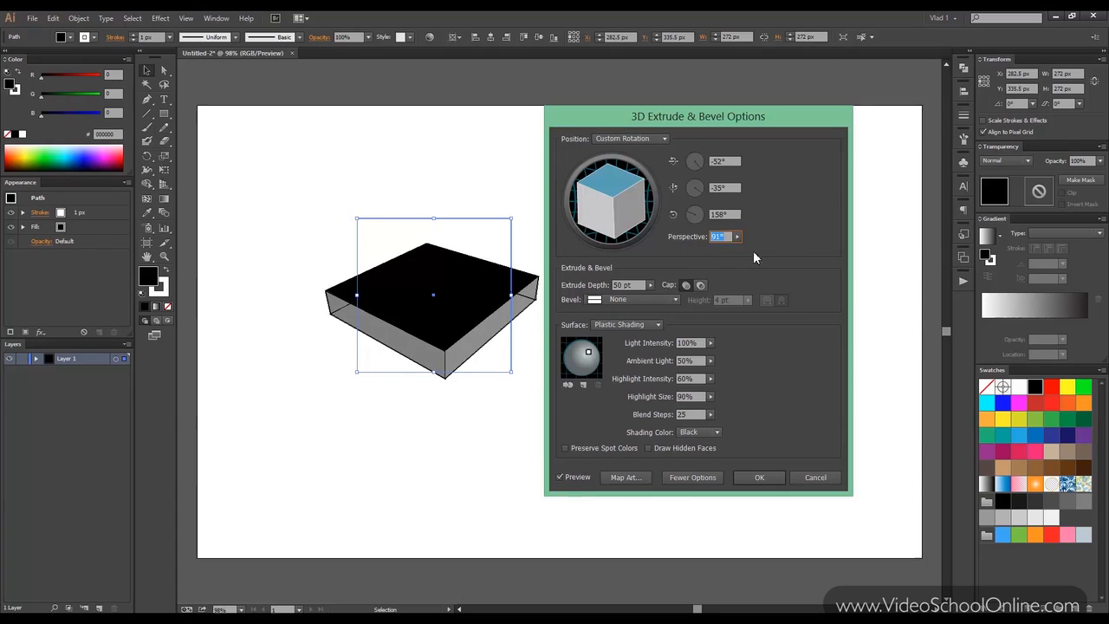
# Step: Set the extrude depth to 312 pt and turn the cap off for a hollow appearance
pyautogui.click(650, 285)
pyautogui.moveTo(595, 302)
pyautogui.mouseDown()
pyautogui.moveTo(609, 294)
pyautogui.moveTo(598, 297)
pyautogui.mouseUp()
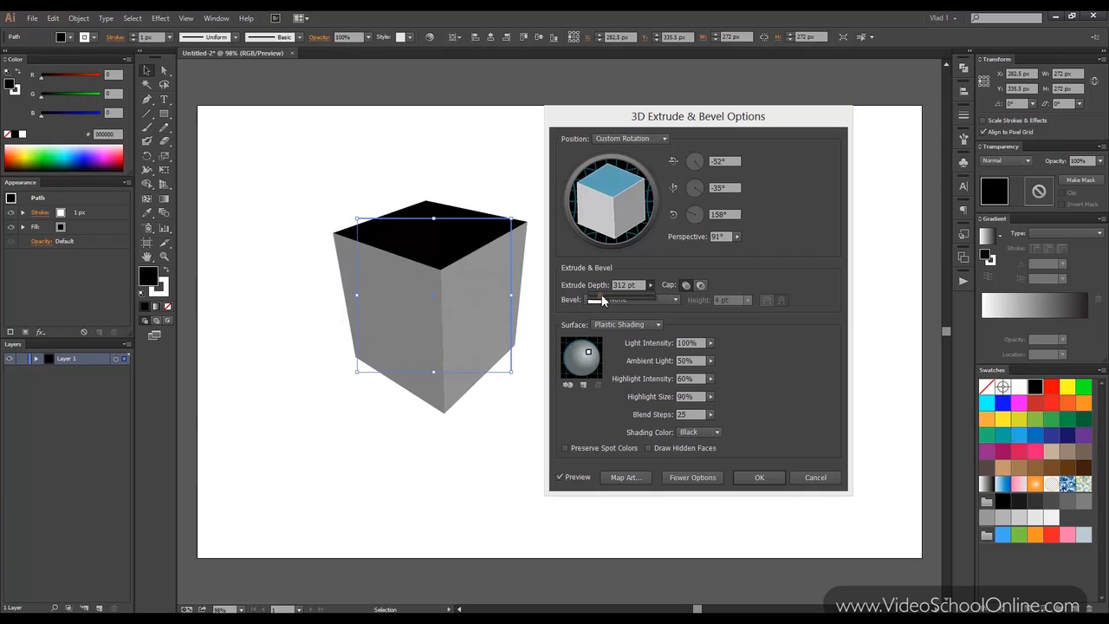
pyautogui.click(700, 286)
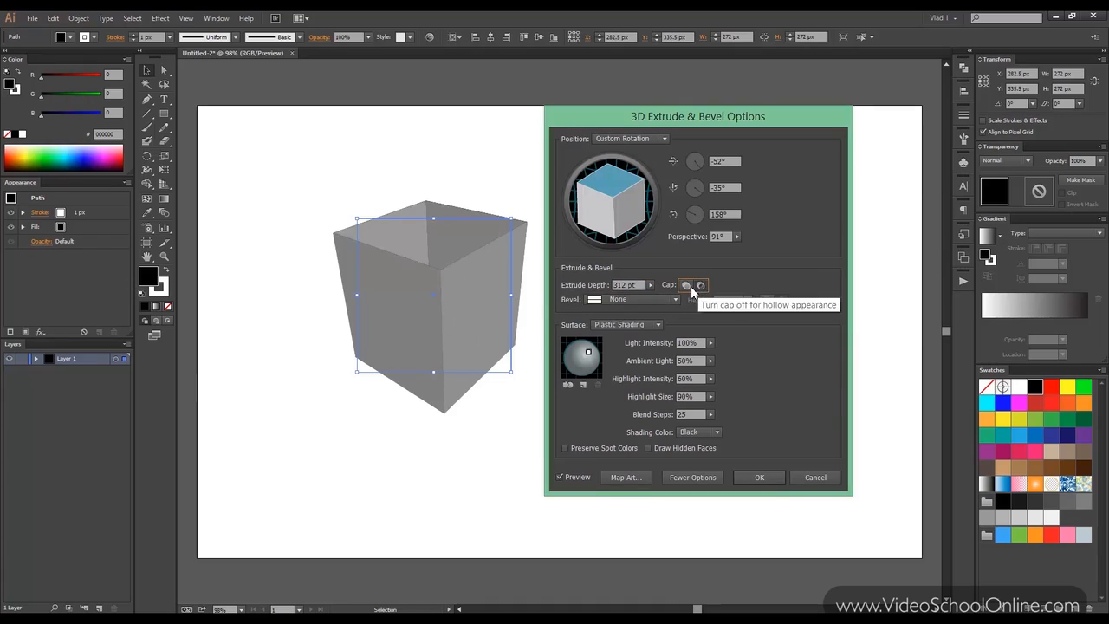
pyautogui.click(686, 285)
pyautogui.click(700, 285)
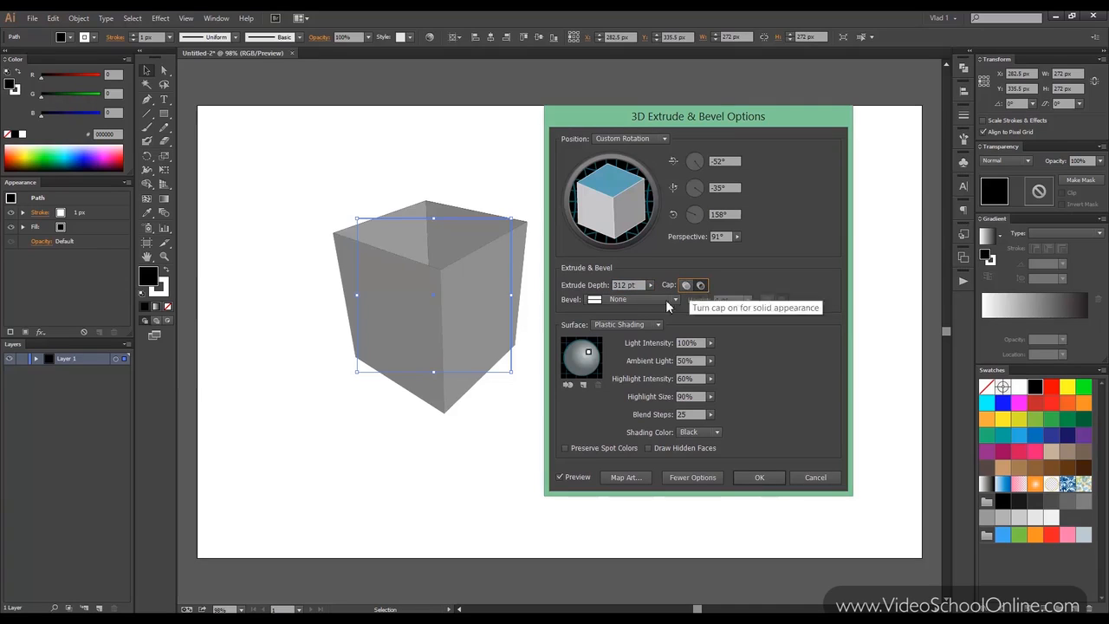
# Step: Try the Complex 1 bevel on the hollow box and restore the bevel to None
pyautogui.click(630, 301)
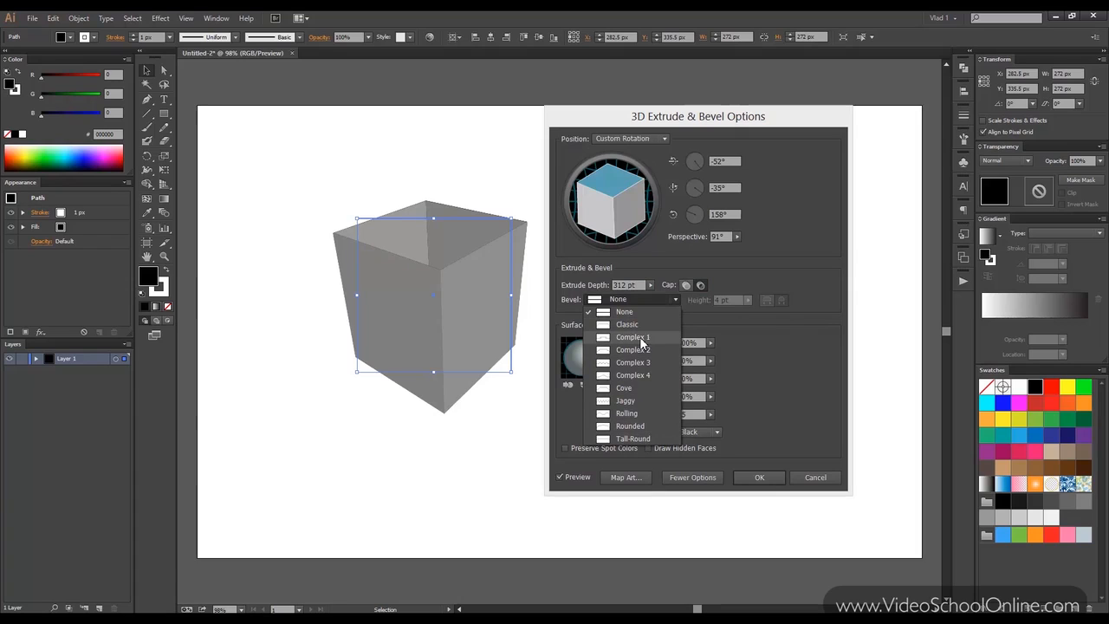
pyautogui.click(641, 337)
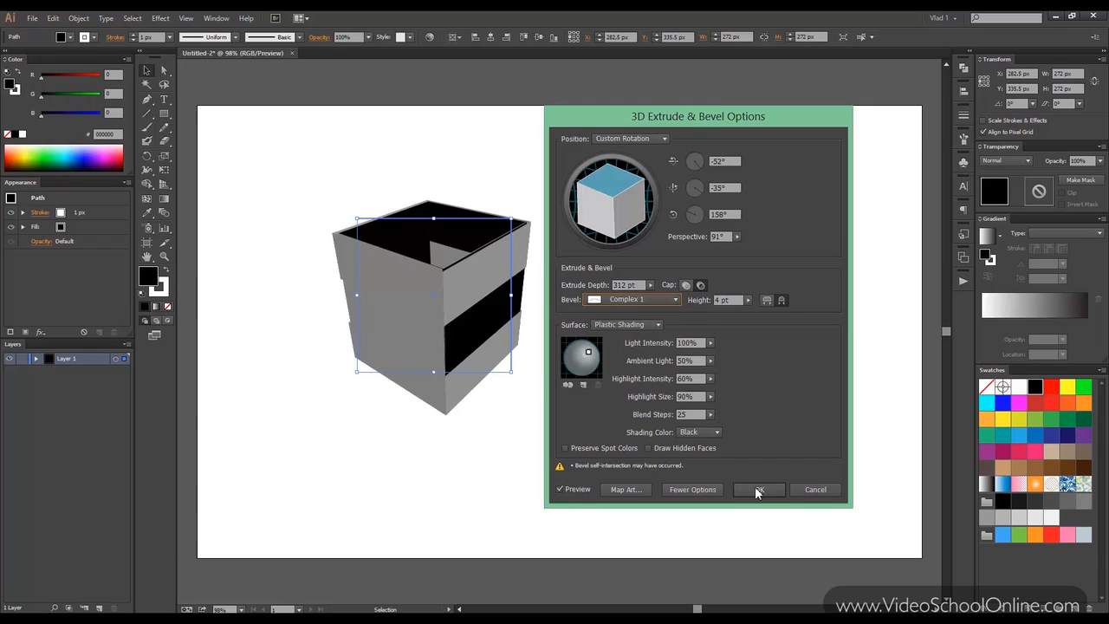
pyautogui.click(661, 298)
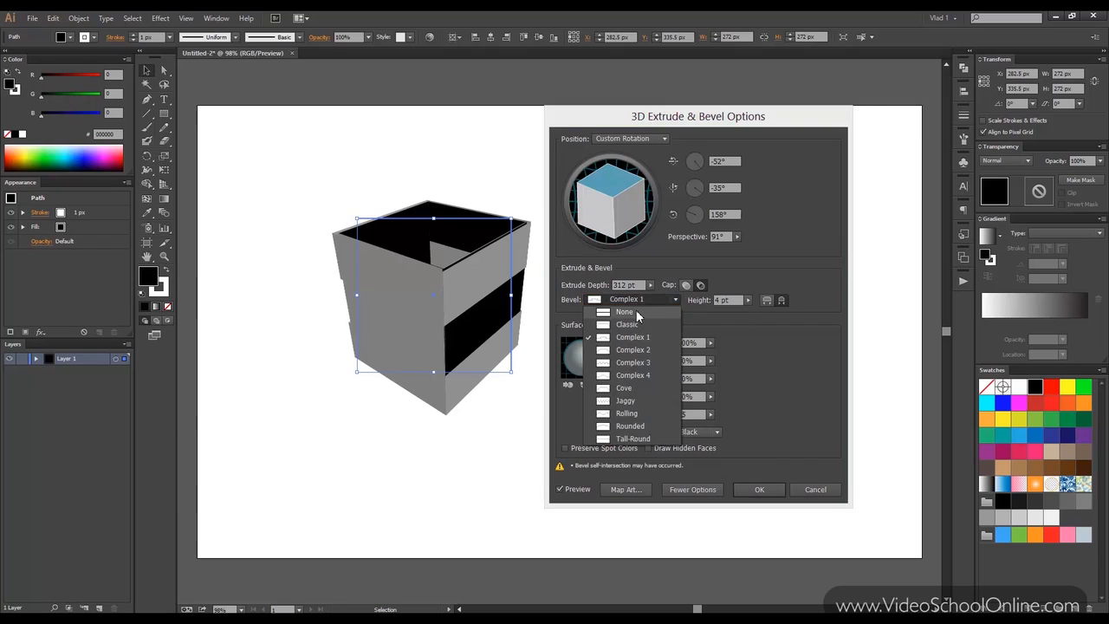
pyautogui.click(658, 316)
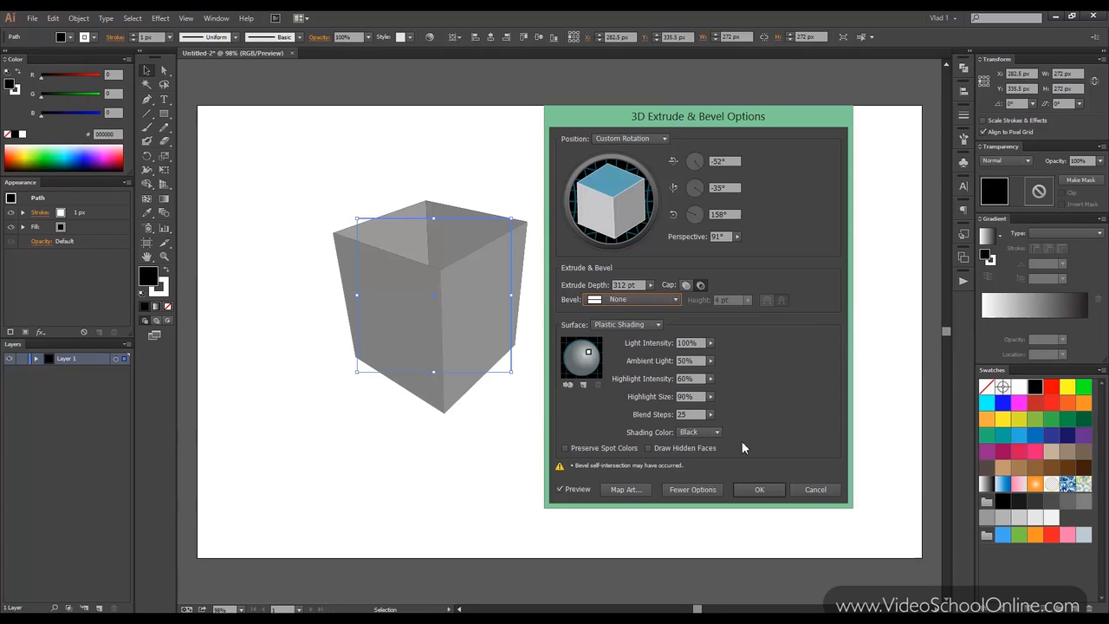
# Step: Add a second light to the plastic-shaded surface and place it at the lower left of the lighting sphere
pyautogui.click(638, 323)
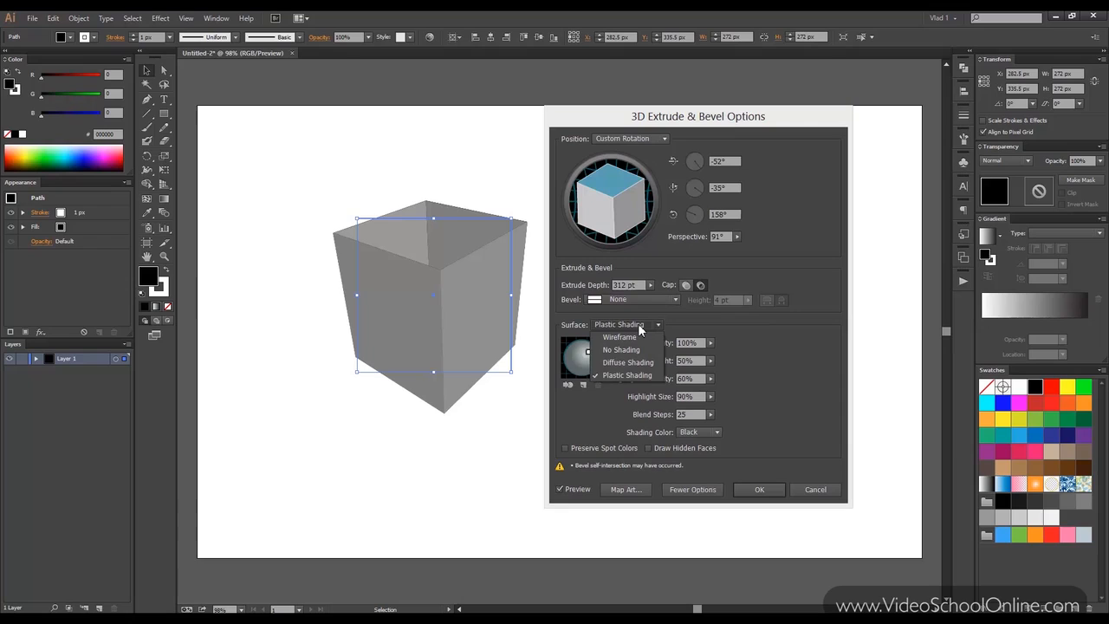
pyautogui.click(702, 317)
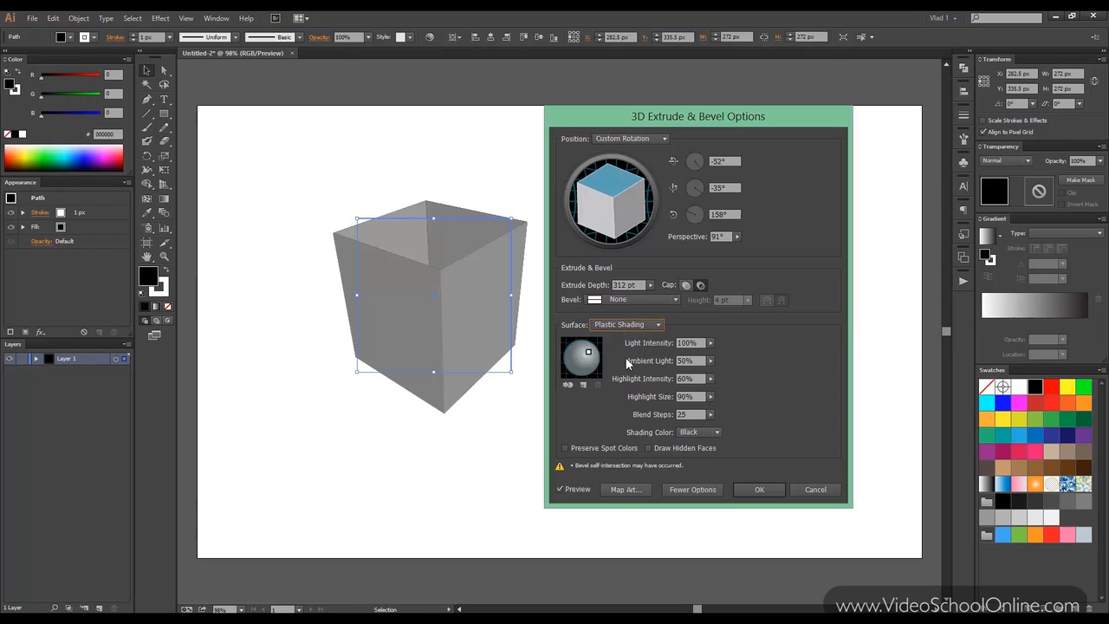
pyautogui.click(583, 384)
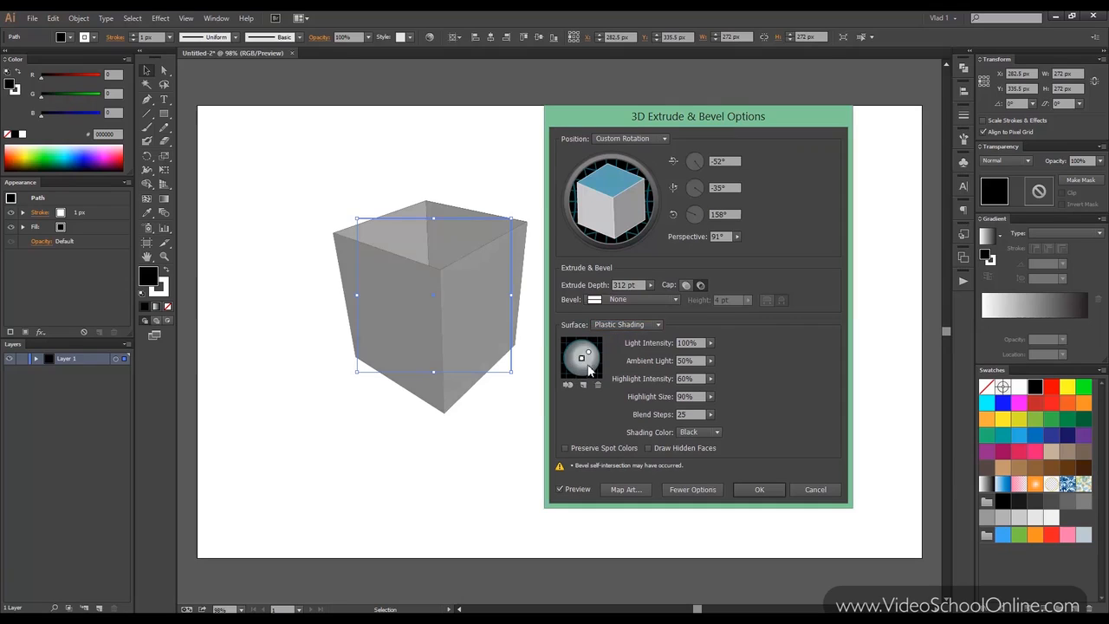
pyautogui.moveTo(581, 357); pyautogui.dragTo(571, 365)
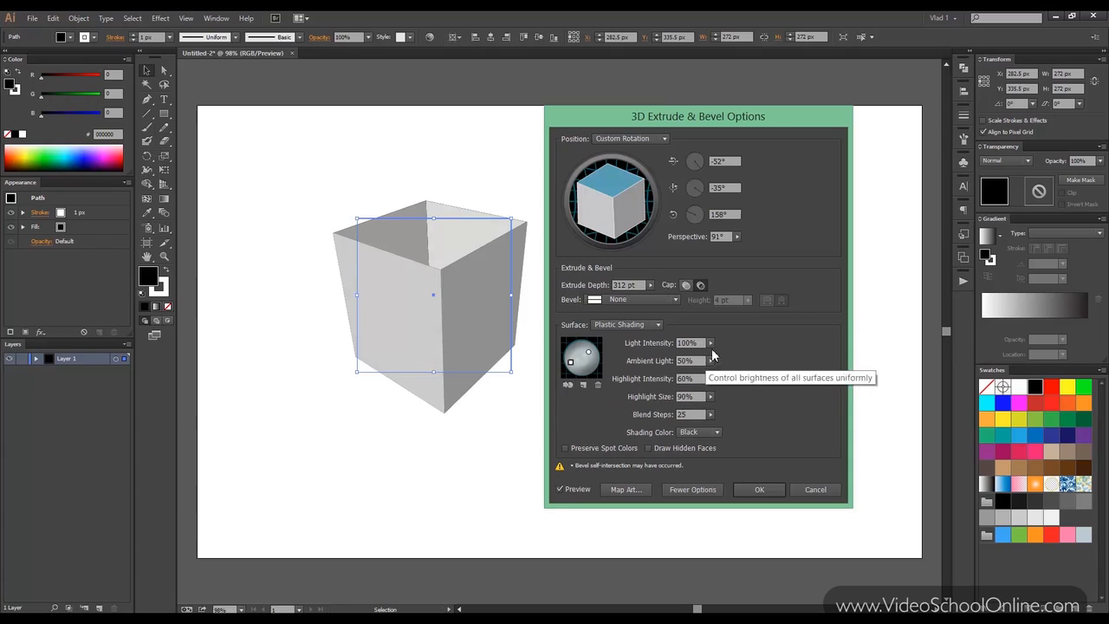
# Step: Set the light intensity to 82%, the ambient light to 54% and the highlight intensity to 68%
pyautogui.moveTo(711, 343)
pyautogui.mouseDown()
pyautogui.moveTo(704, 362)
pyautogui.moveTo(683, 361)
pyautogui.moveTo(710, 364)
pyautogui.moveTo(686, 375)
pyautogui.mouseUp()
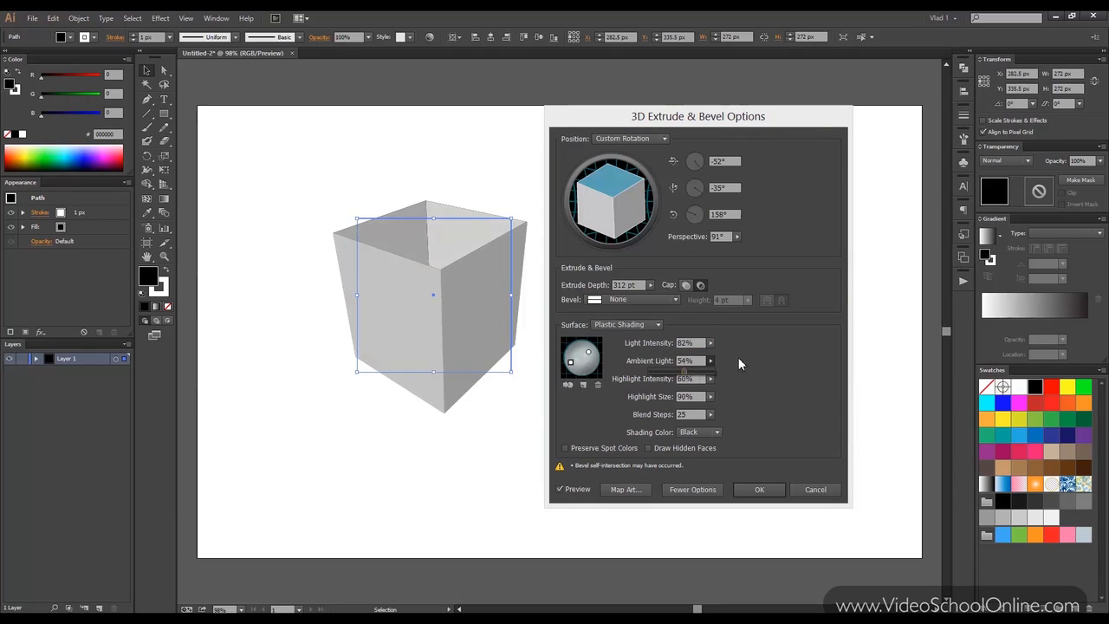
pyautogui.click(711, 378)
pyautogui.moveTo(686, 392)
pyautogui.mouseDown()
pyautogui.moveTo(672, 396)
pyautogui.moveTo(707, 394)
pyautogui.moveTo(685, 395)
pyautogui.mouseUp()
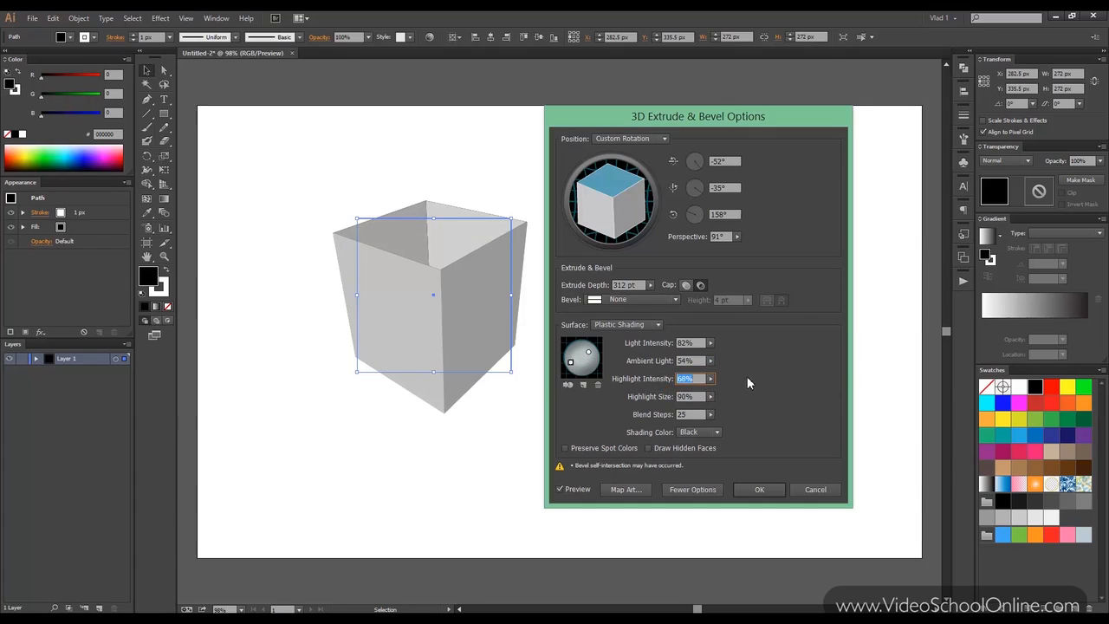
# Step: Try a custom teal-green shading color on the box and restore the shading color to Black
pyautogui.click(694, 415)
pyautogui.click(700, 432)
pyautogui.click(712, 468)
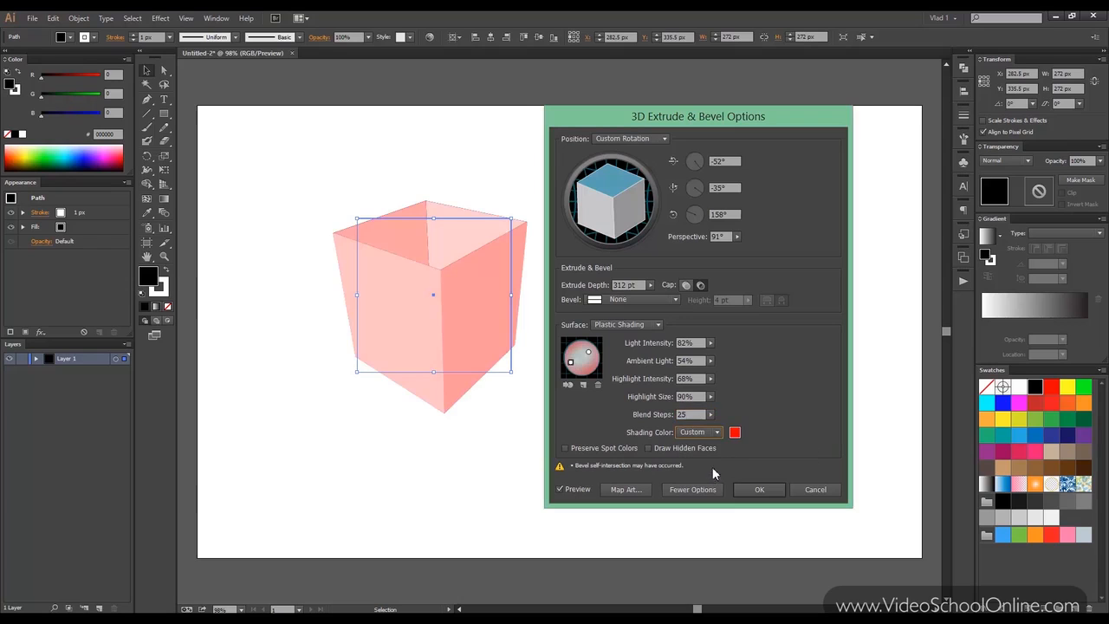
pyautogui.click(735, 433)
pyautogui.click(714, 323)
pyautogui.moveTo(714, 317); pyautogui.dragTo(713, 315)
pyautogui.moveTo(668, 309); pyautogui.dragTo(685, 278)
pyautogui.click(830, 241)
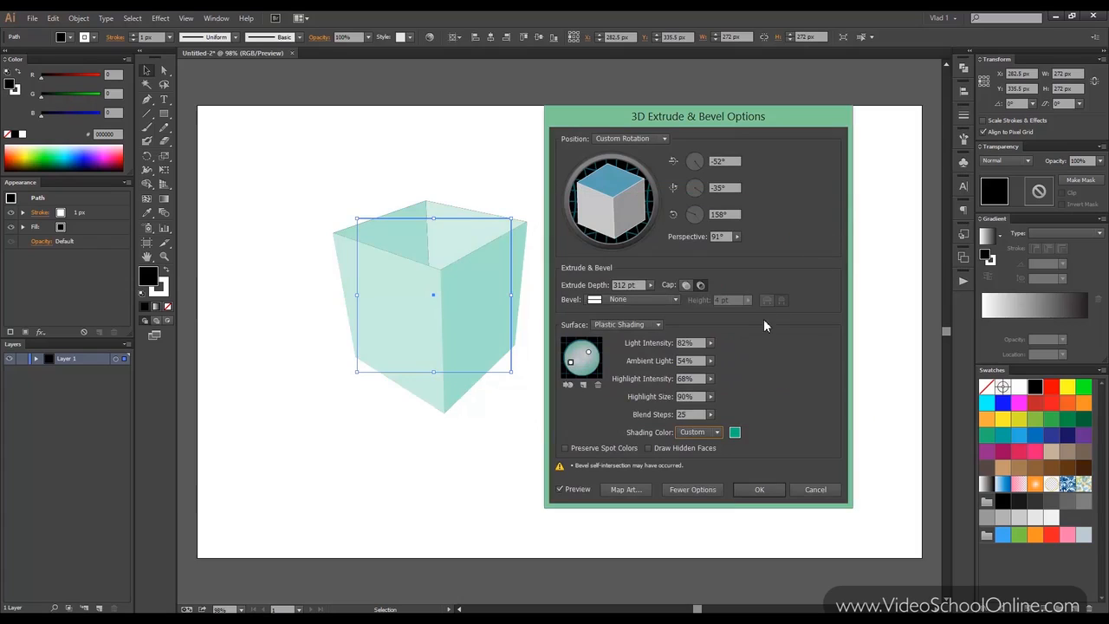
pyautogui.click(685, 433)
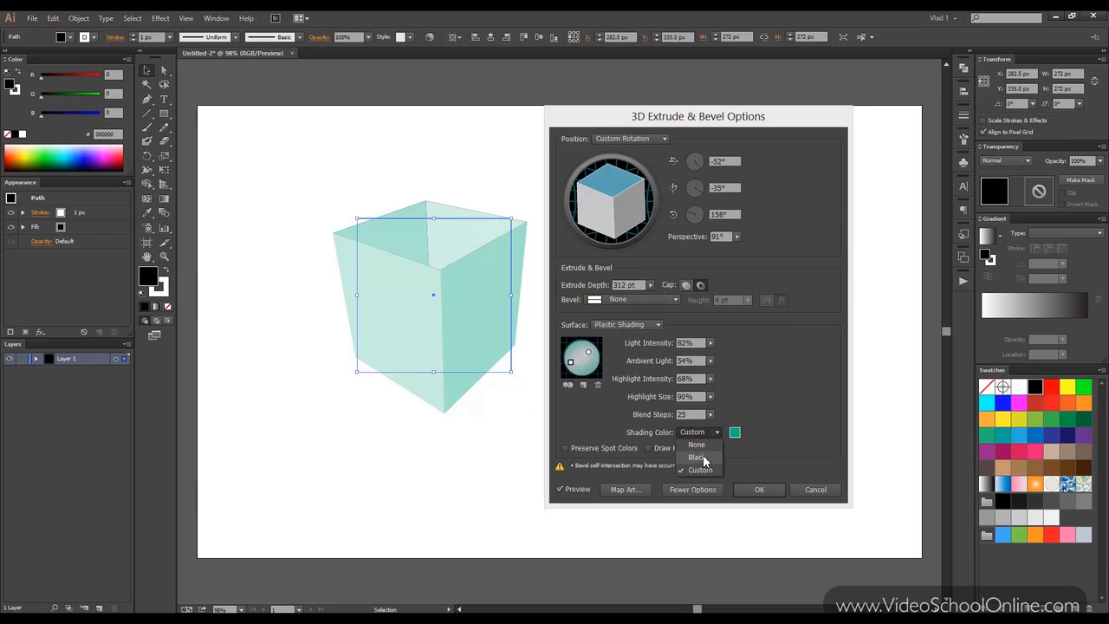
pyautogui.click(703, 459)
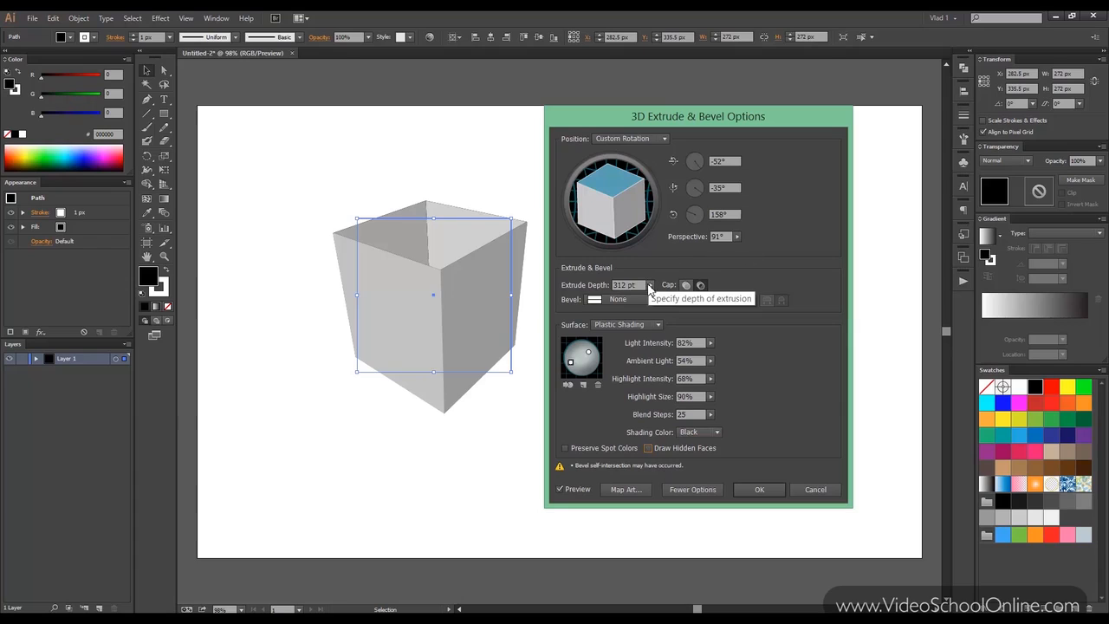
# Step: Reduce the hollow box's extrude depth to 162 pt
pyautogui.click(599, 300)
pyautogui.moveTo(598, 300); pyautogui.dragTo(594, 300)
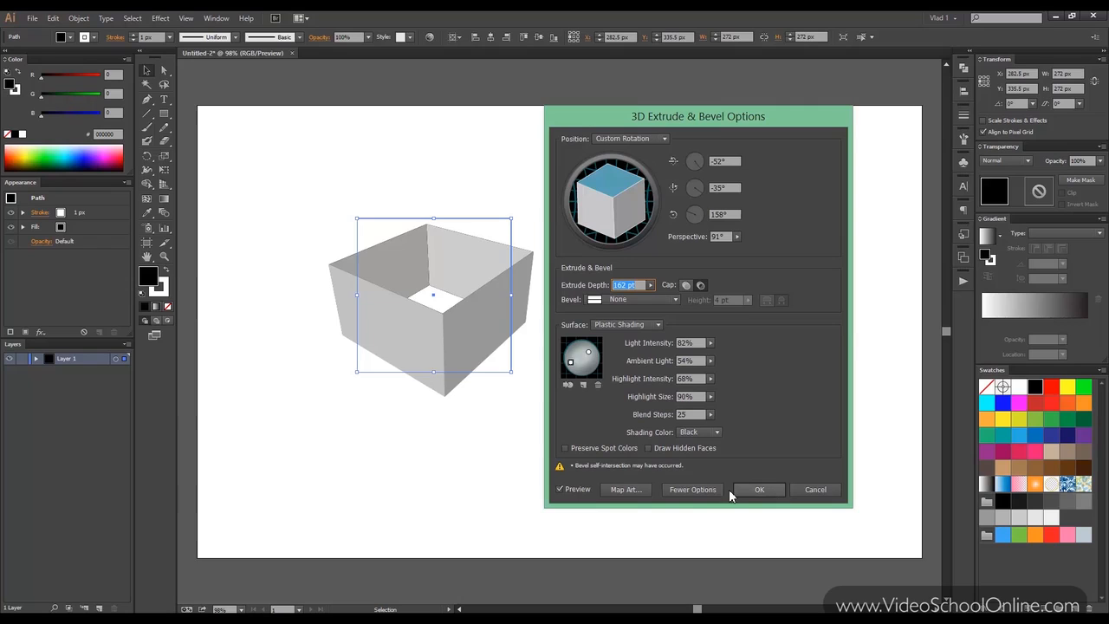
# Step: Open the art mapping options for the hollow box and look through the symbols available for its surfaces
pyautogui.click(638, 489)
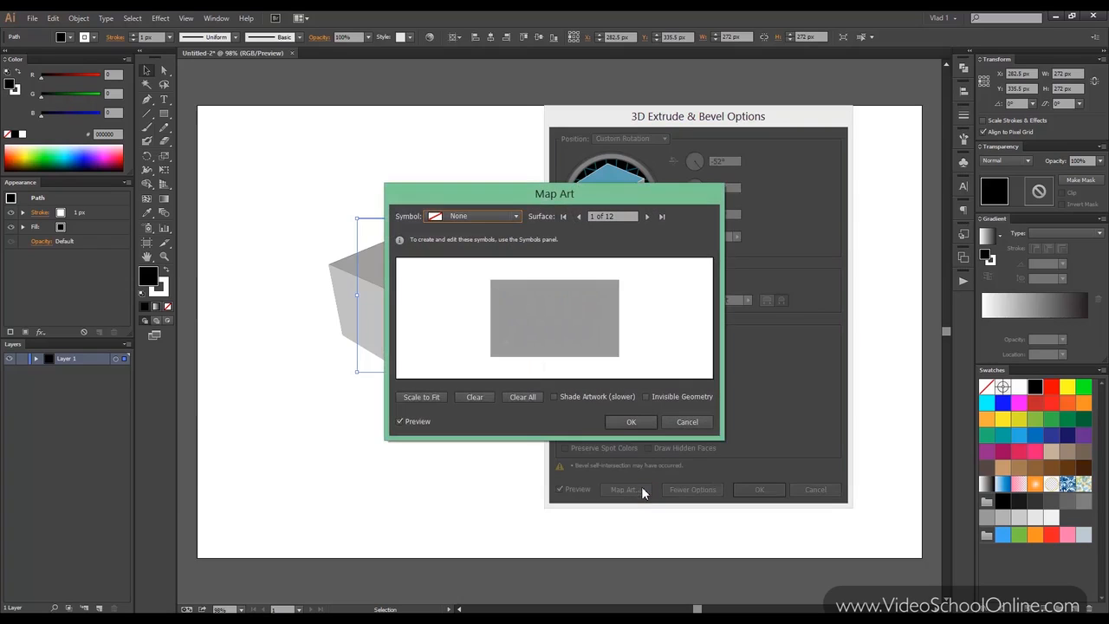
pyautogui.moveTo(556, 192); pyautogui.dragTo(682, 149)
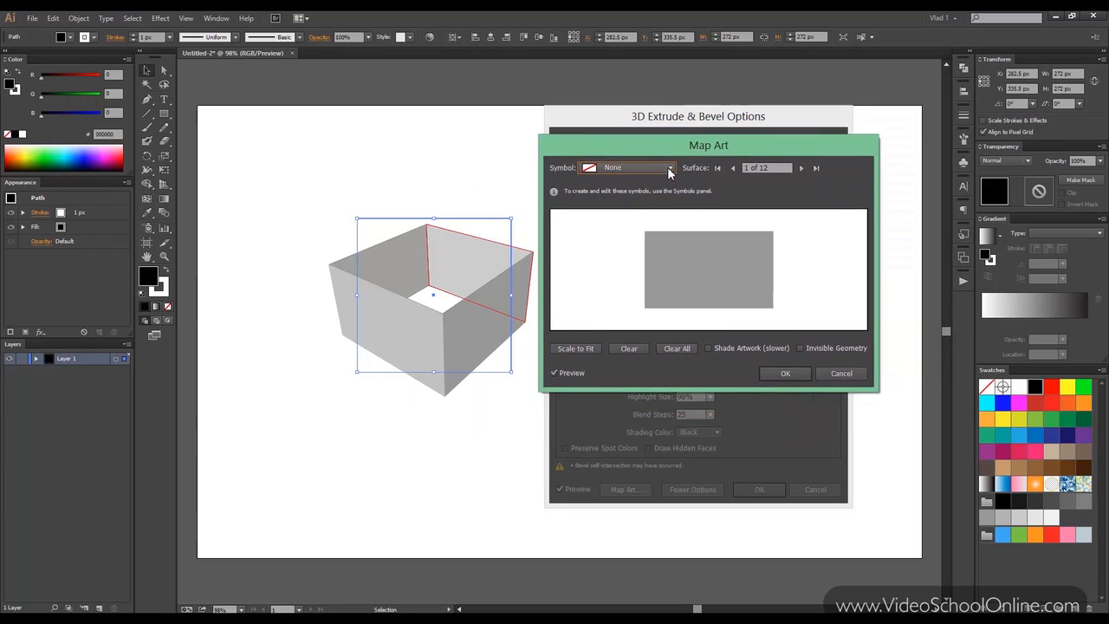
pyautogui.click(669, 168)
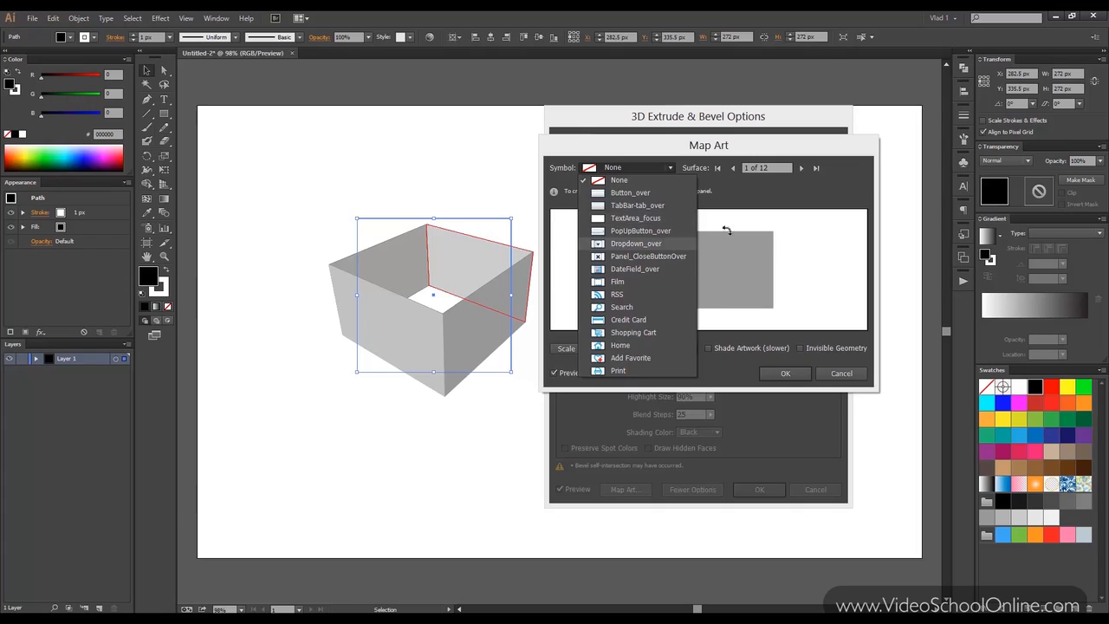
pyautogui.click(753, 222)
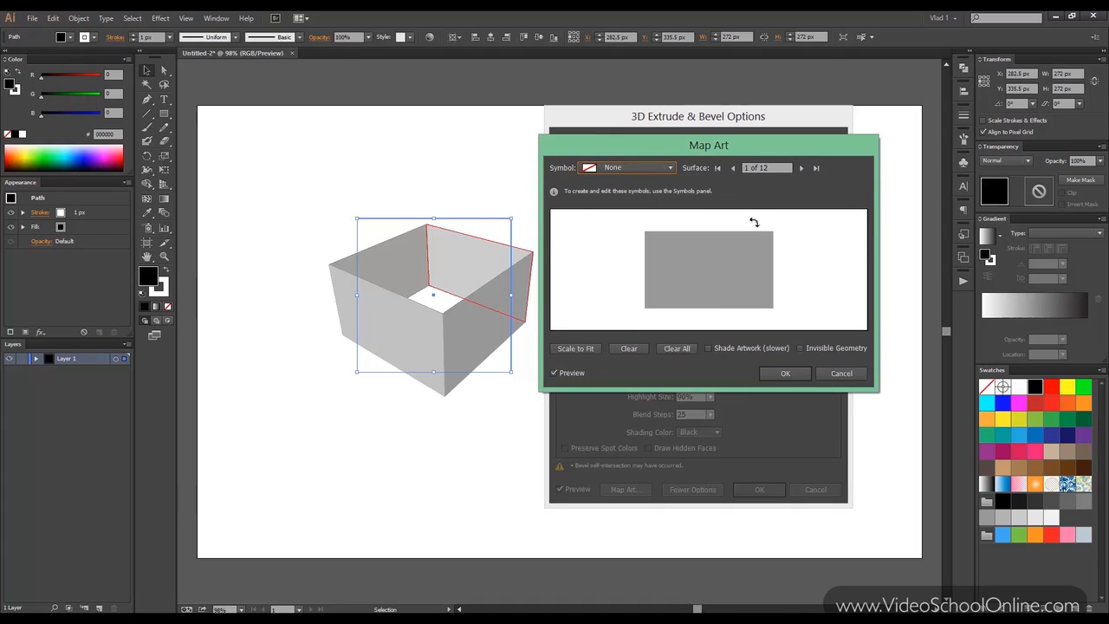
# Step: Step through the hollow box's mappable surfaces to examine which wall each surface number corresponds to
pyautogui.click(802, 168)
pyautogui.click(803, 168)
pyautogui.click(803, 168)
pyautogui.click(803, 168)
pyautogui.click(802, 168)
pyautogui.click(802, 168)
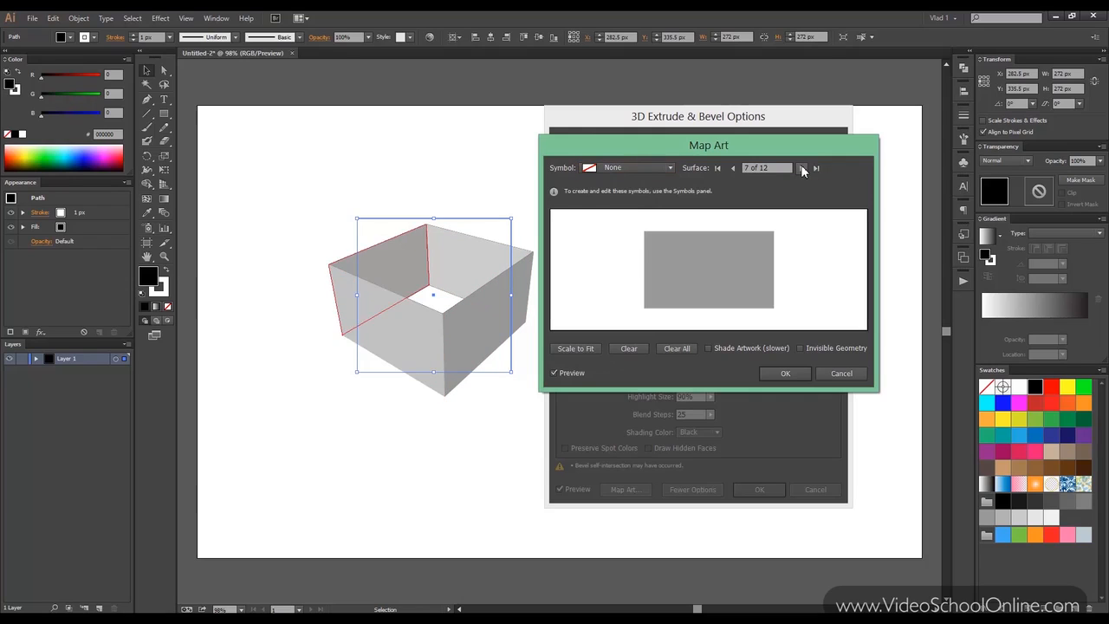
pyautogui.click(802, 168)
pyautogui.click(803, 168)
pyautogui.click(802, 168)
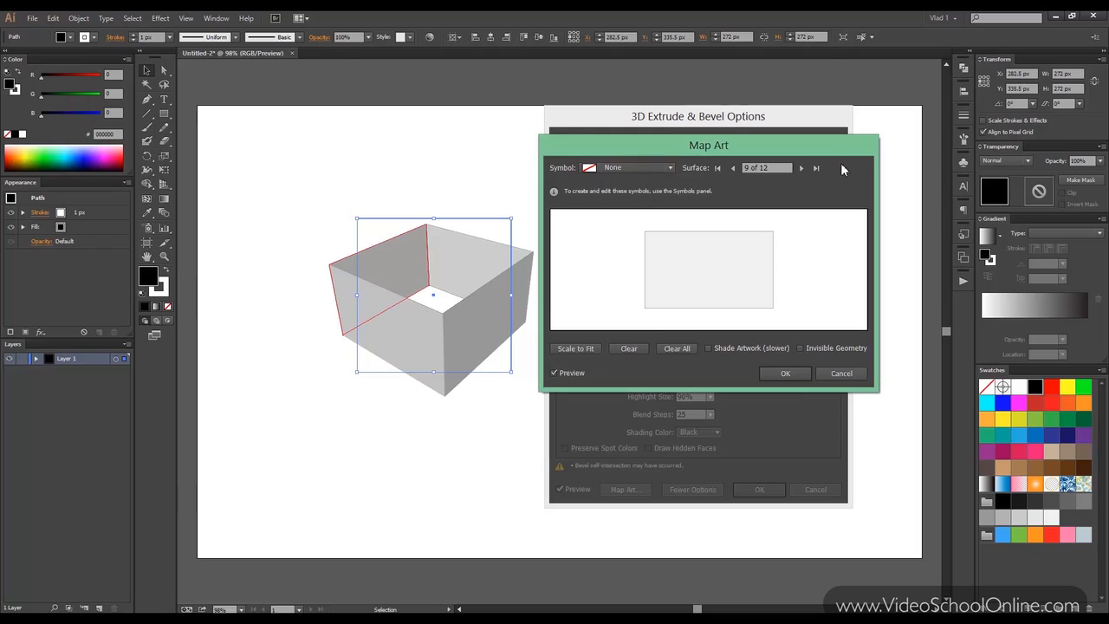
pyautogui.click(802, 169)
pyautogui.click(803, 168)
pyautogui.click(802, 169)
pyautogui.click(802, 168)
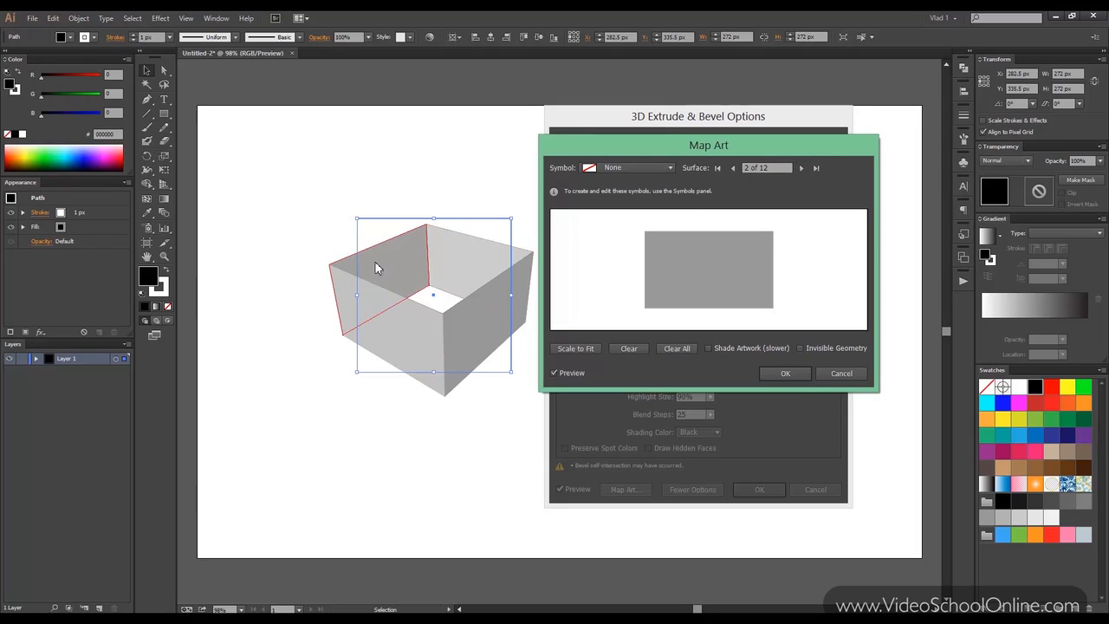
# Step: Map the Panel_CloseButtonOver symbol onto surface 5, the outer front-left wall of the box
pyautogui.click(802, 169)
pyautogui.click(803, 168)
pyautogui.click(802, 168)
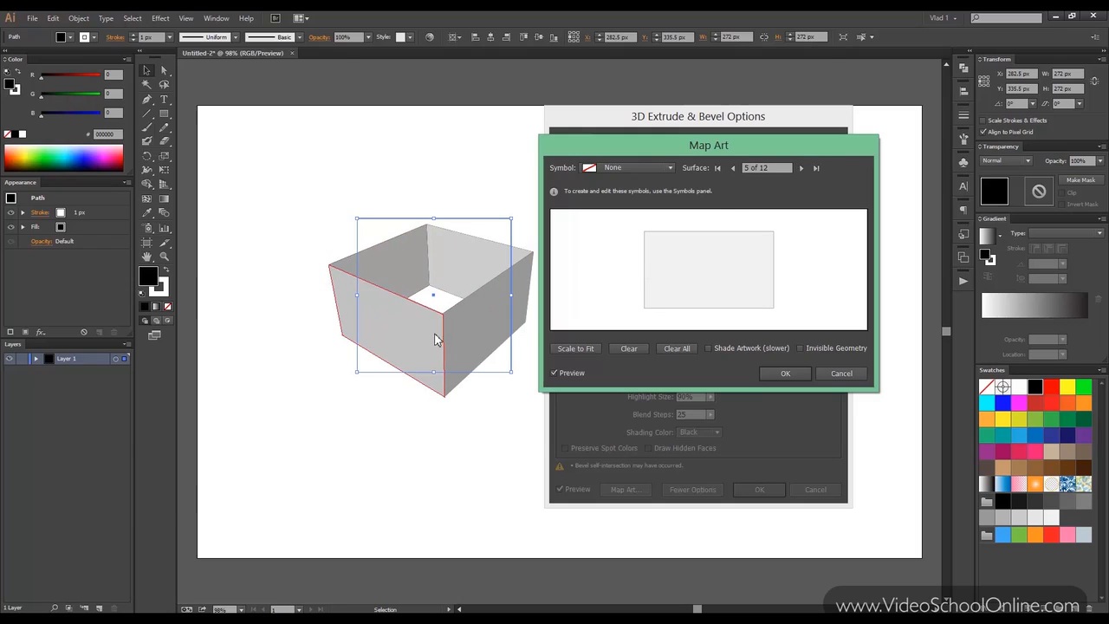
pyautogui.click(632, 167)
pyautogui.click(647, 253)
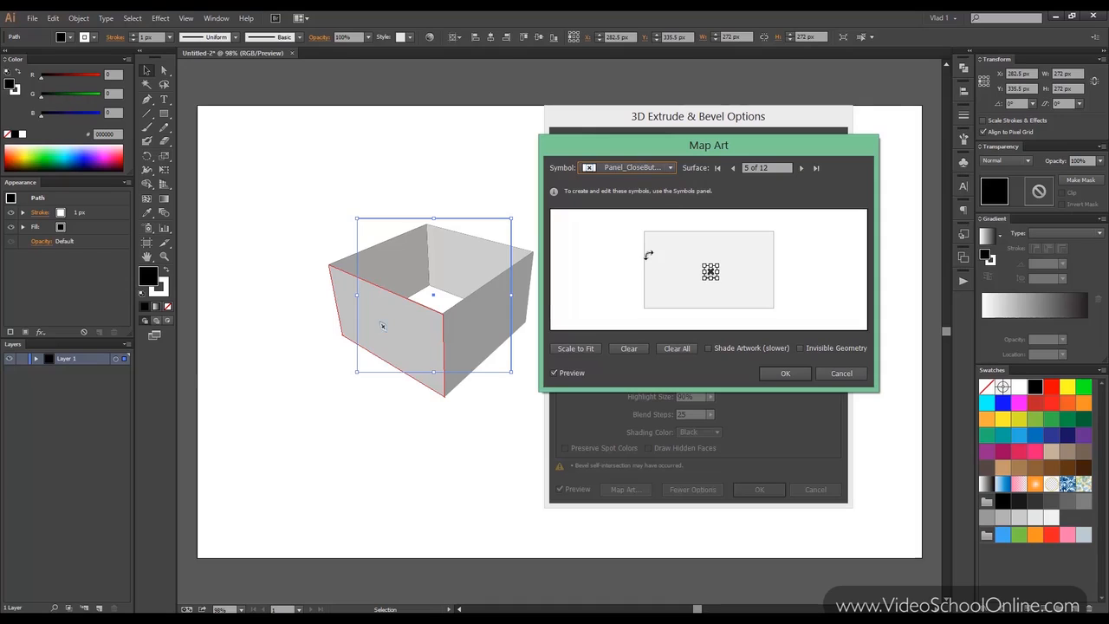
# Step: Enlarge the mapped symbol, try scaling it to fit the whole surface, and resize it to about half the surface's width
pyautogui.moveTo(717, 279)
pyautogui.mouseDown()
pyautogui.moveTo(737, 299)
pyautogui.moveTo(683, 258)
pyautogui.moveTo(706, 270)
pyautogui.mouseUp()
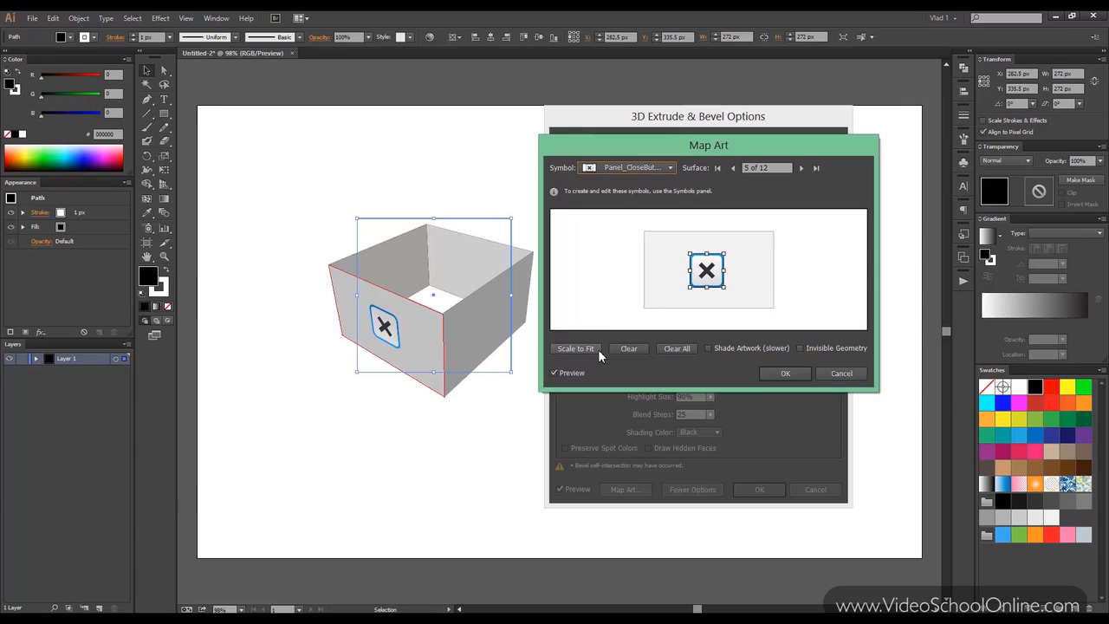
pyautogui.click(598, 350)
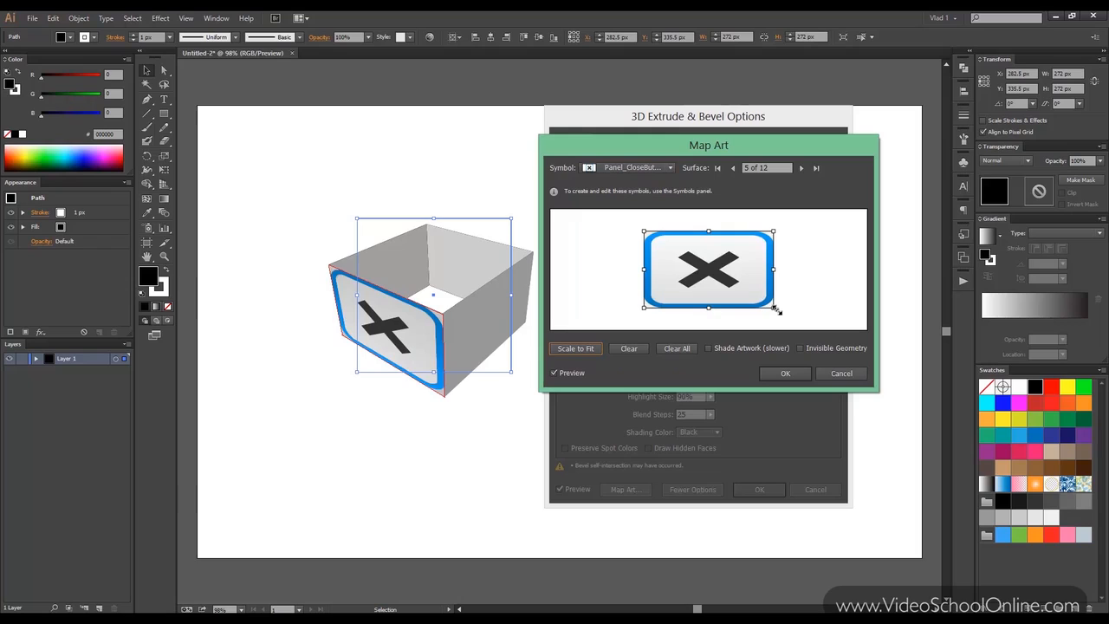
pyautogui.moveTo(772, 307); pyautogui.dragTo(717, 283)
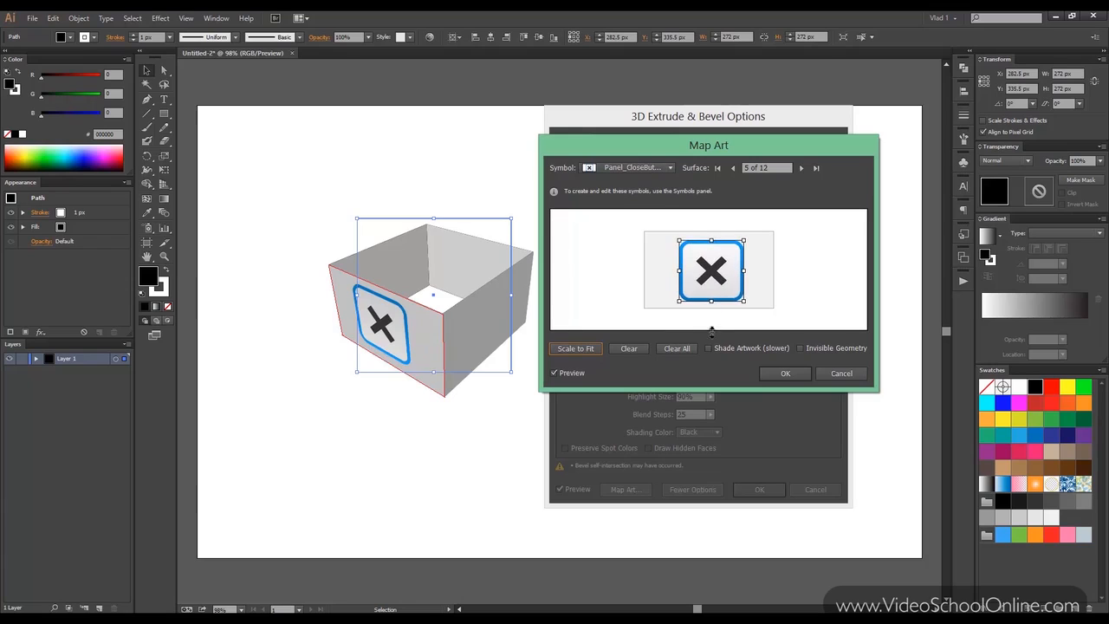
# Step: Turn on Shade Artwork for the mapped symbol, try Invisible Geometry, and discard the box's entire 3D extrusion
pyautogui.click(709, 347)
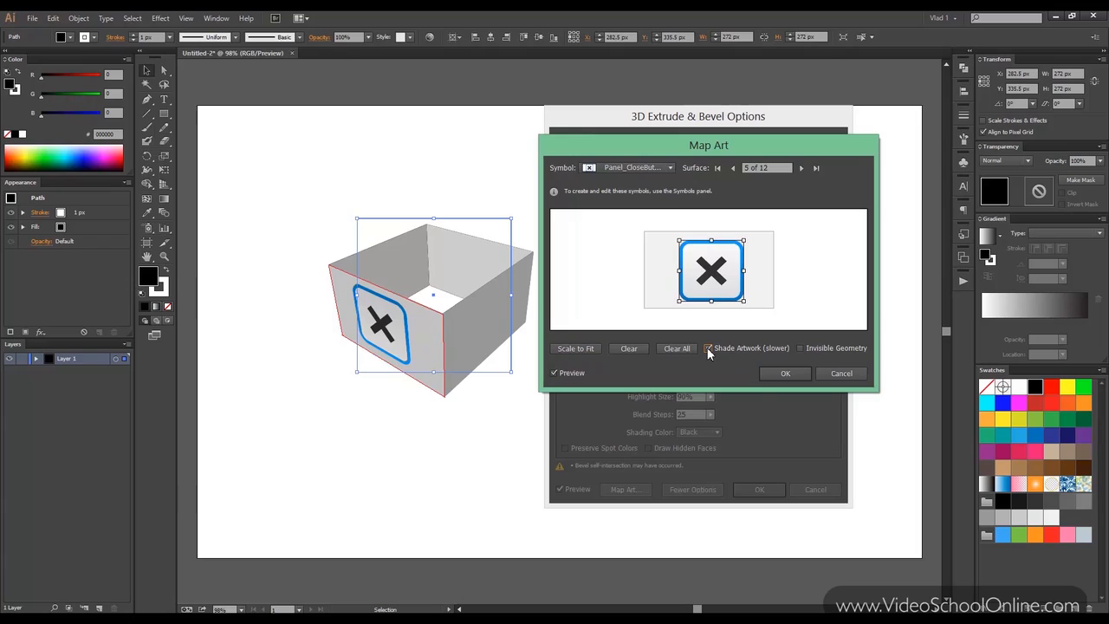
pyautogui.click(801, 348)
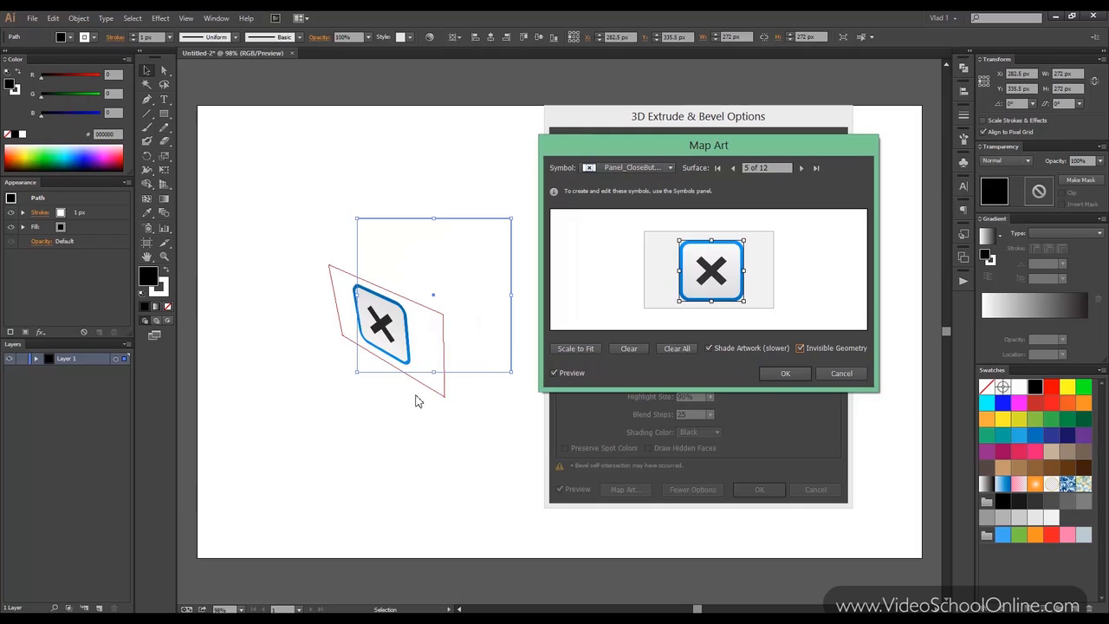
pyautogui.click(799, 347)
pyautogui.click(667, 166)
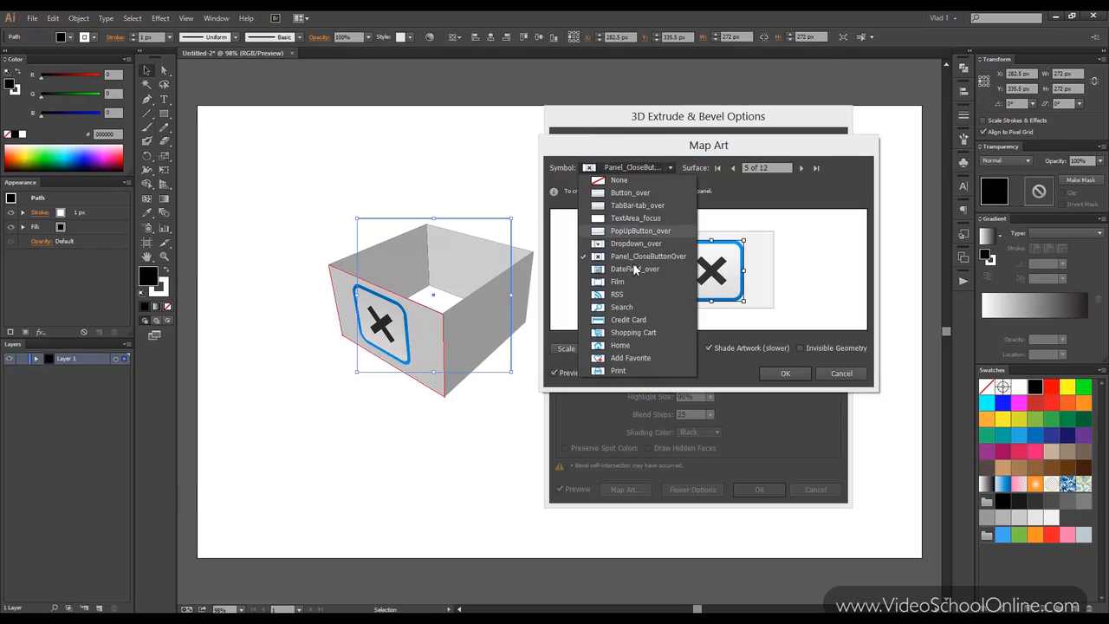
pyautogui.click(830, 219)
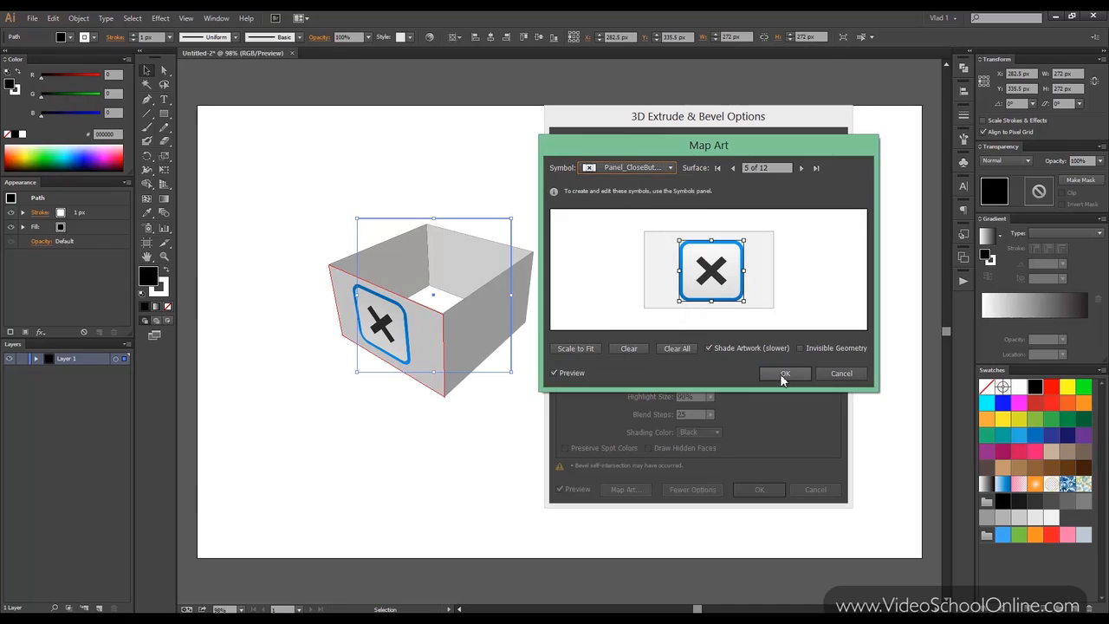
pyautogui.click(779, 373)
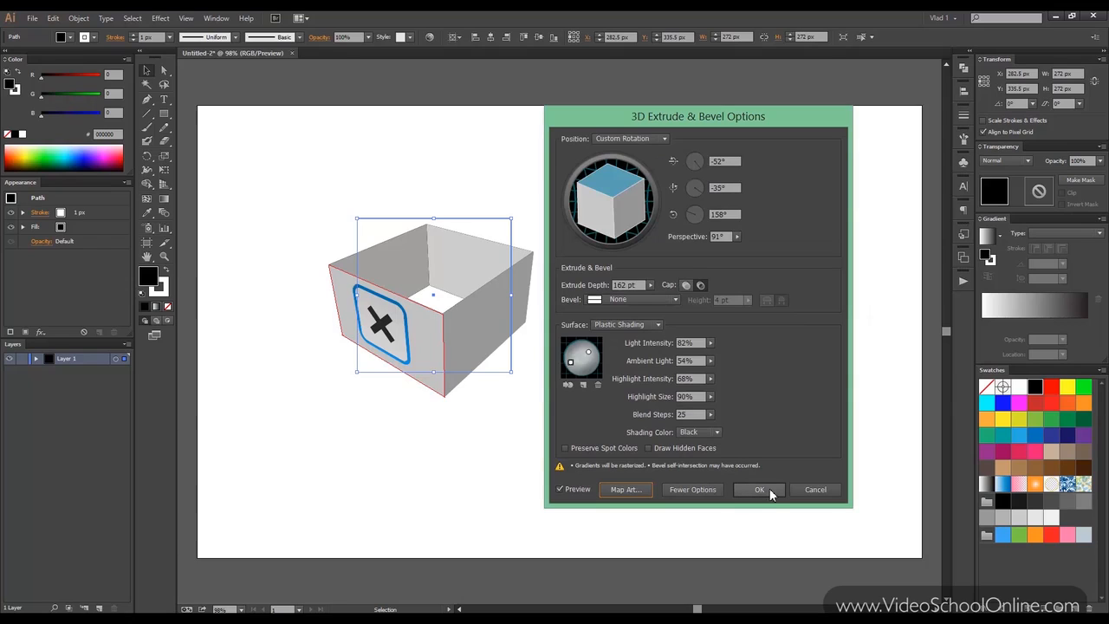
pyautogui.click(799, 489)
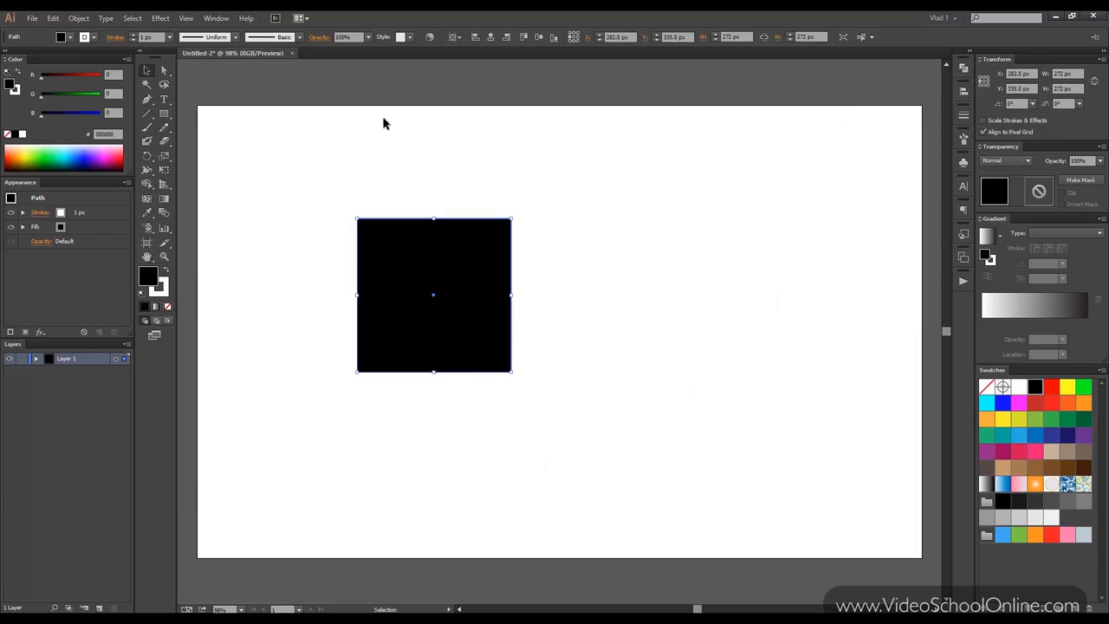
# Step: Try the 3D Revolve effect on the black square with the preview on and discard it
pyautogui.click(160, 18)
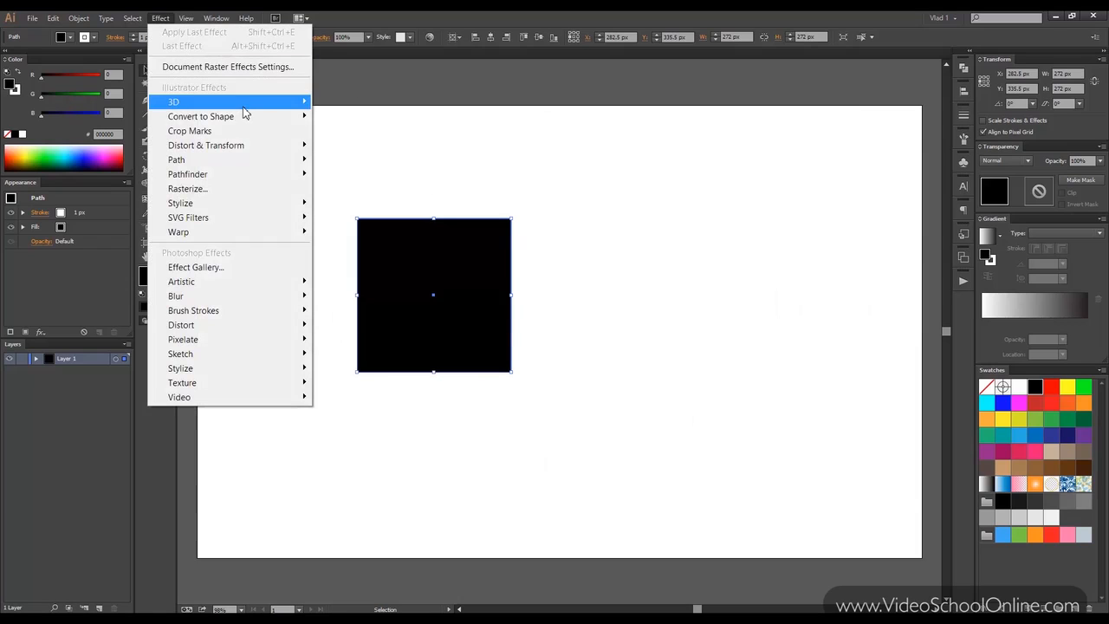
pyautogui.moveTo(297, 102)
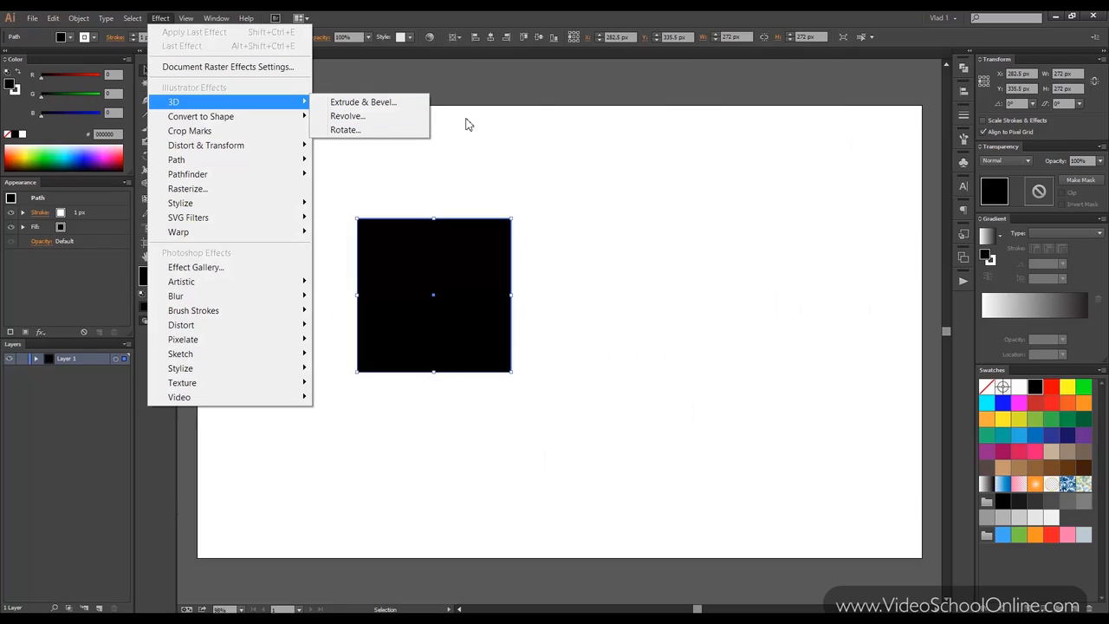
pyautogui.click(488, 138)
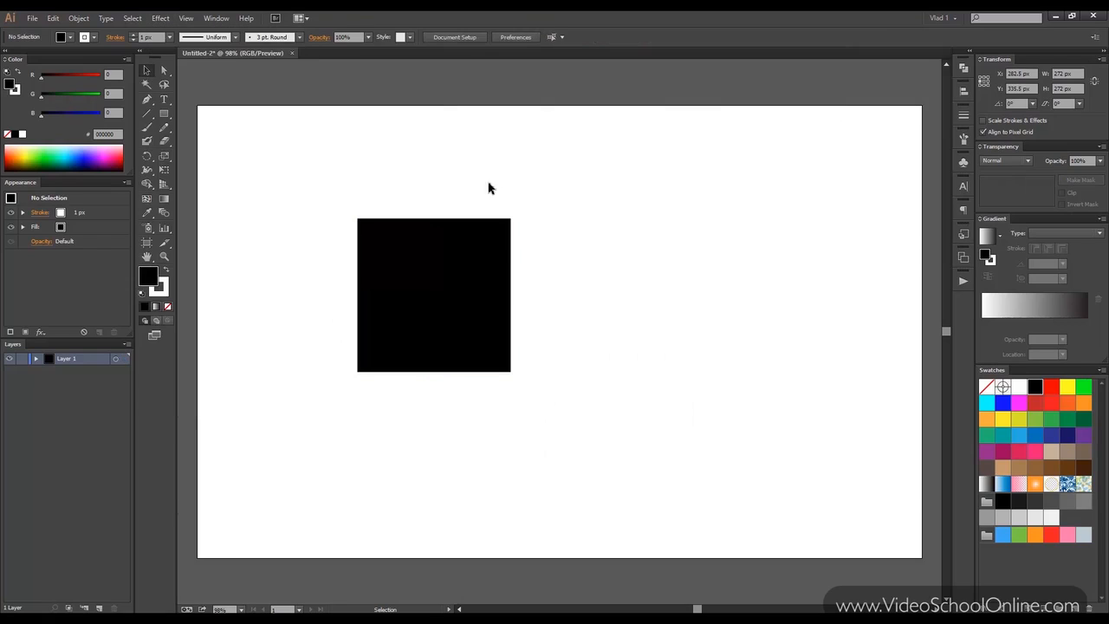
pyautogui.click(503, 249)
pyautogui.click(161, 18)
pyautogui.moveTo(212, 110)
pyautogui.click(346, 113)
pyautogui.click(576, 359)
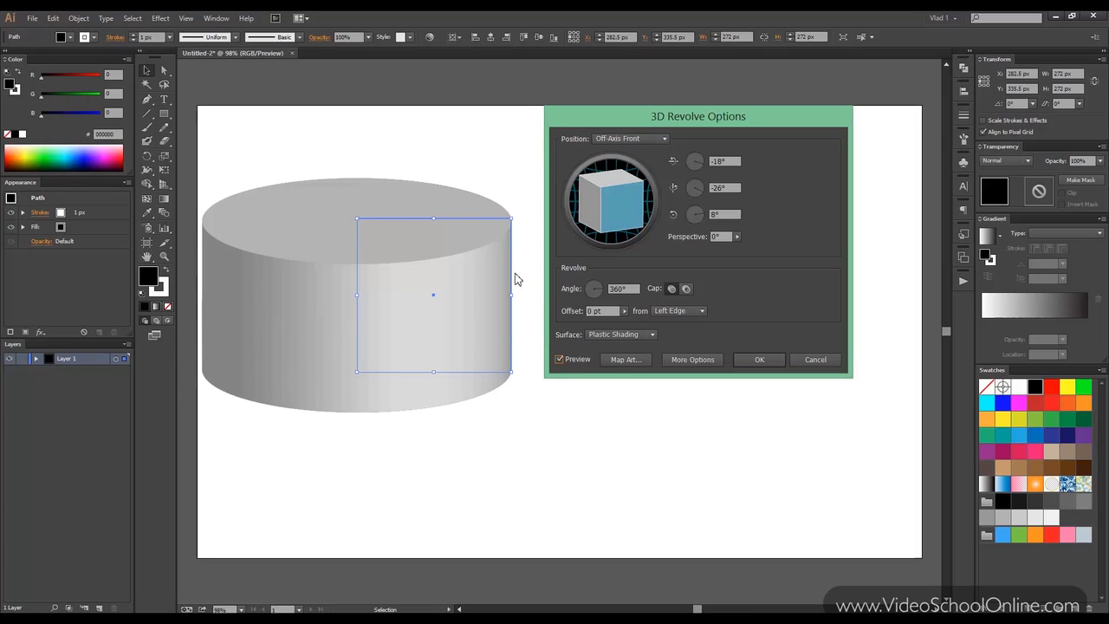
pyautogui.click(805, 358)
# Step: Delete the square and draw a closed, vase-like half profile with a wavy left side and straight right side using the Pen tool
pyautogui.press('Delete')
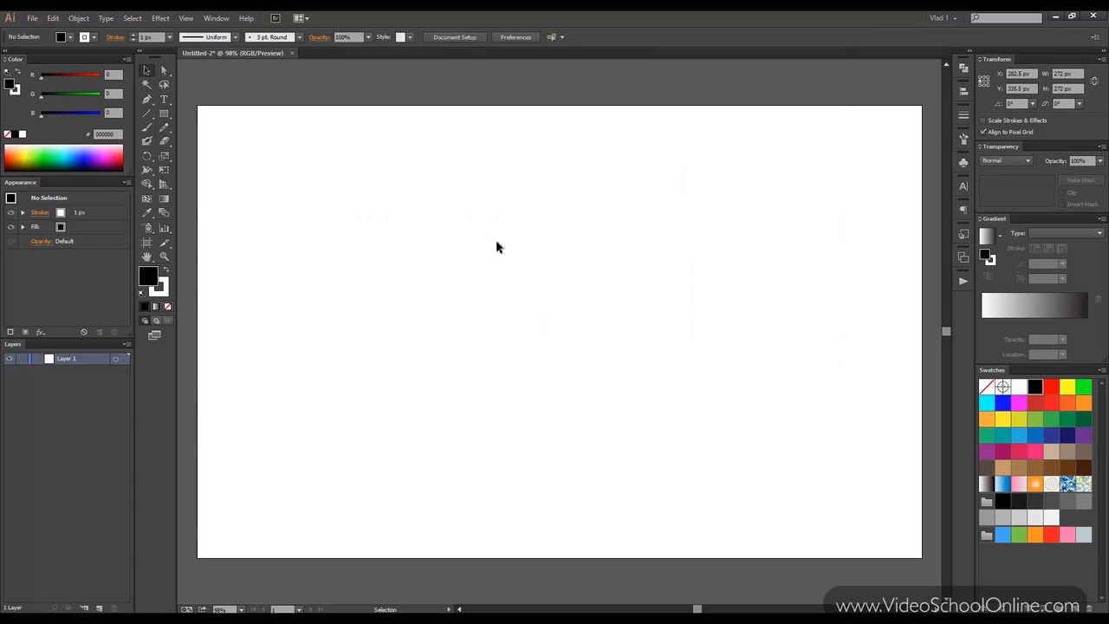
pyautogui.click(146, 100)
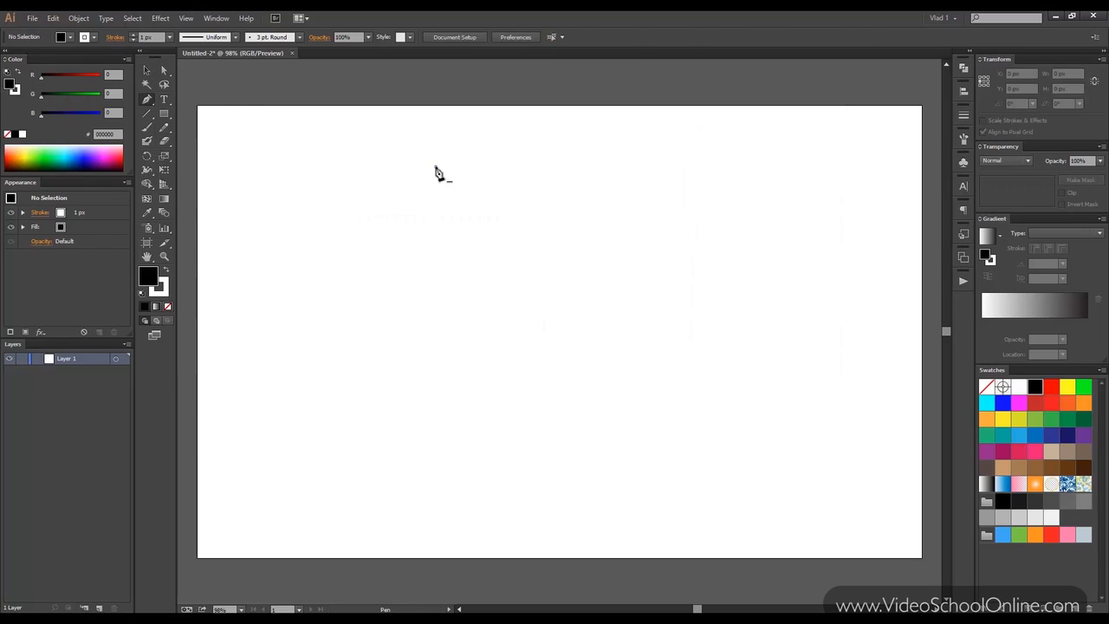
pyautogui.click(435, 166)
pyautogui.moveTo(386, 208); pyautogui.dragTo(408, 238)
pyautogui.moveTo(422, 295); pyautogui.dragTo(438, 424)
pyautogui.click(452, 410)
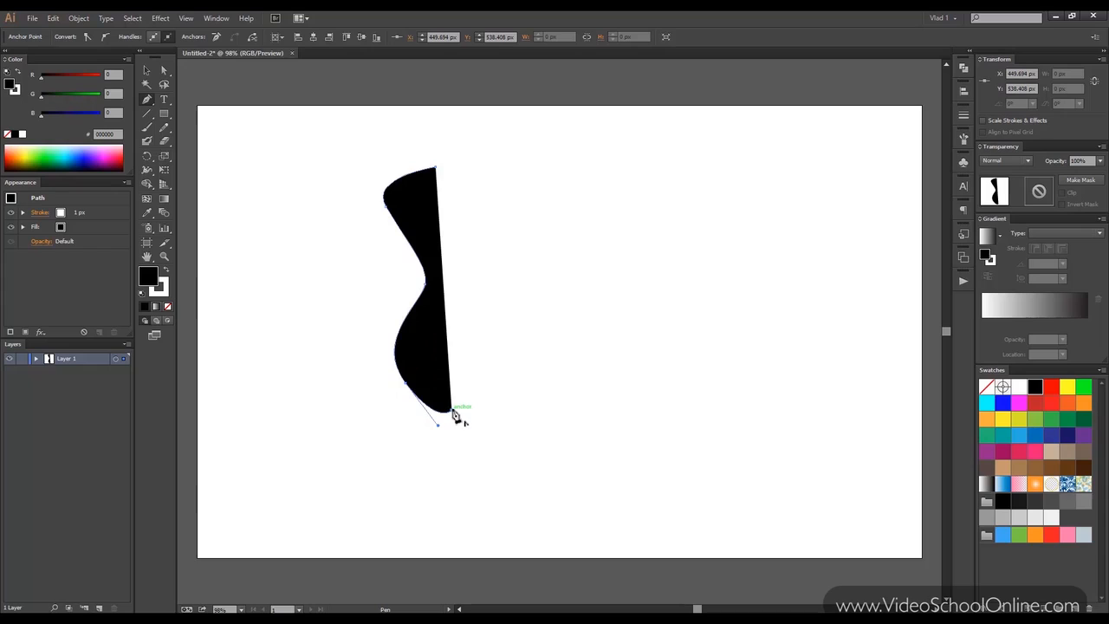
pyautogui.click(451, 168)
pyautogui.click(436, 168)
pyautogui.click(147, 70)
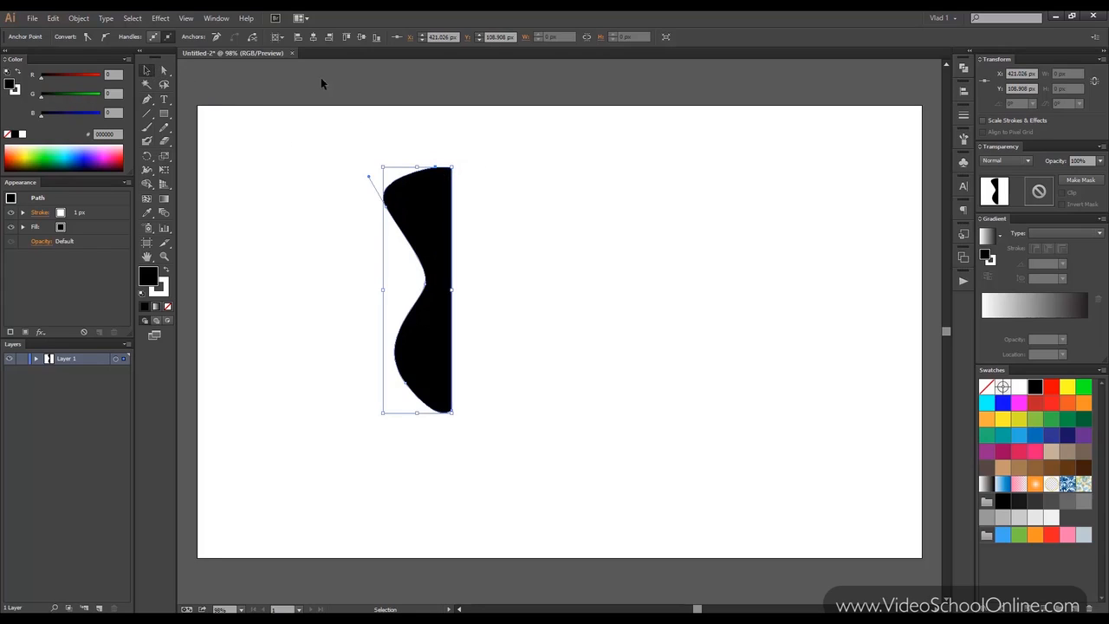
# Step: Start a 3D Revolve effect on the wavy profile with the preview turned on
pyautogui.click(161, 18)
pyautogui.moveTo(255, 107)
pyautogui.click(347, 115)
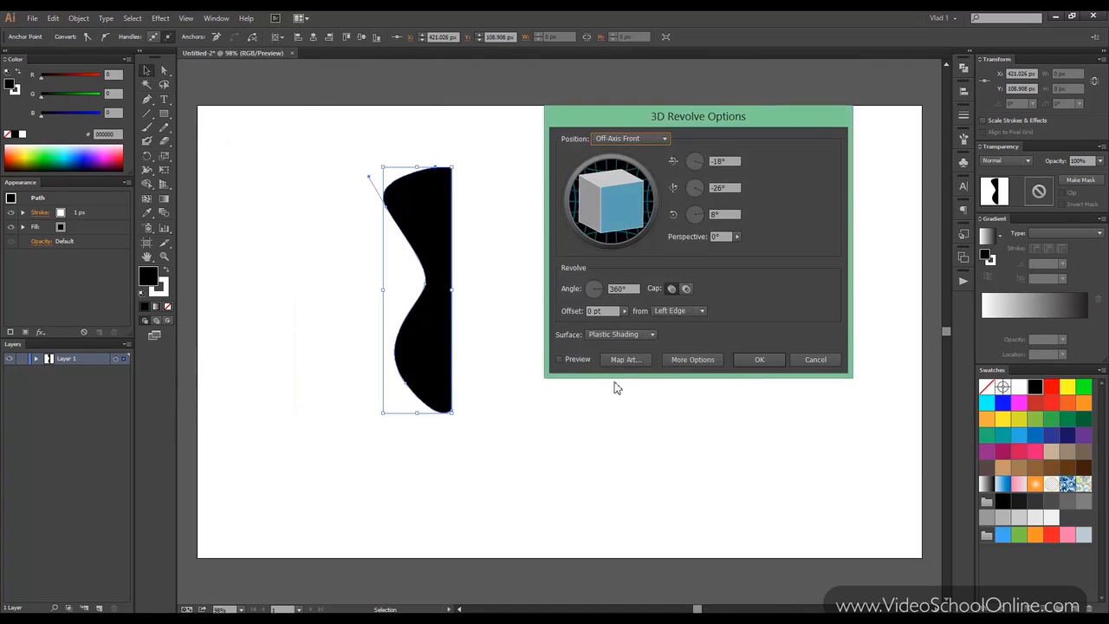
pyautogui.click(583, 361)
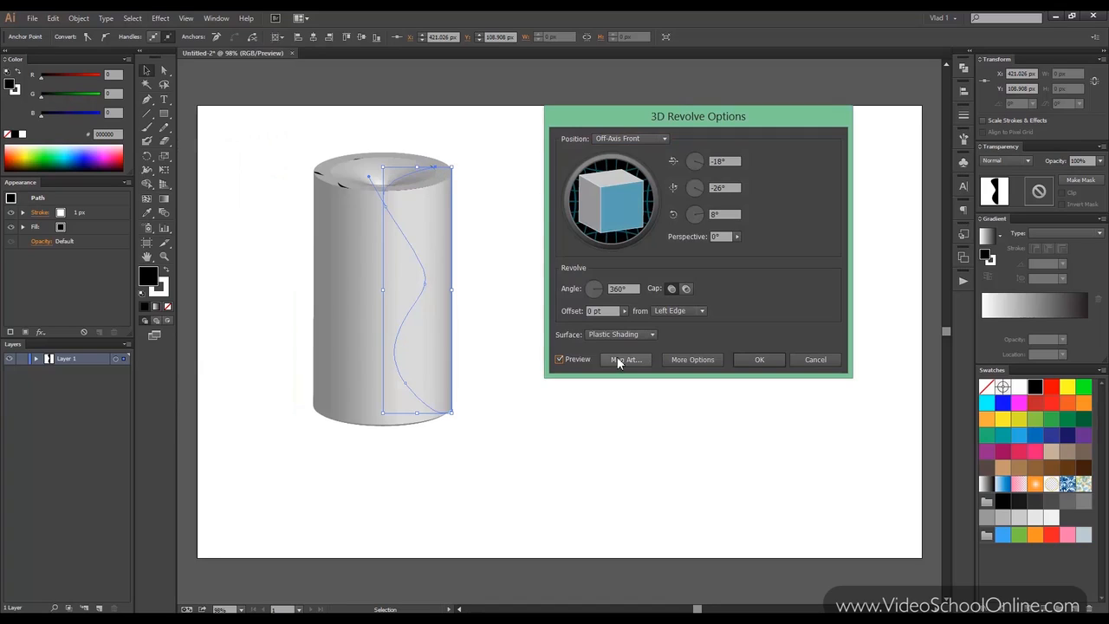
# Step: Show the extended surface shading options for the revolve and set the blend steps to 63
pyautogui.click(685, 358)
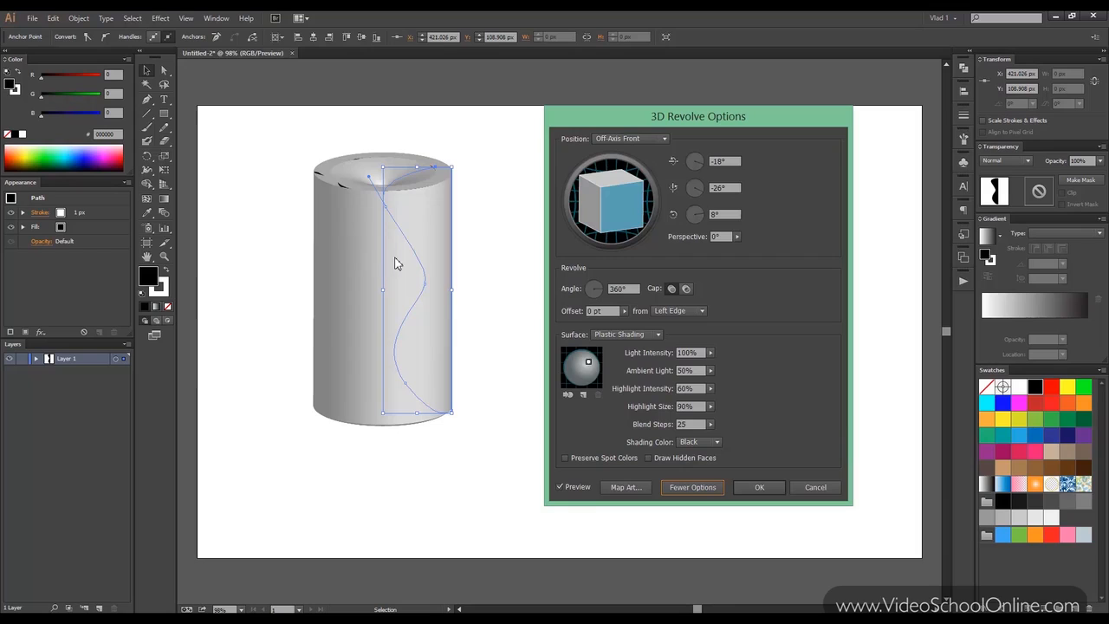
pyautogui.click(711, 425)
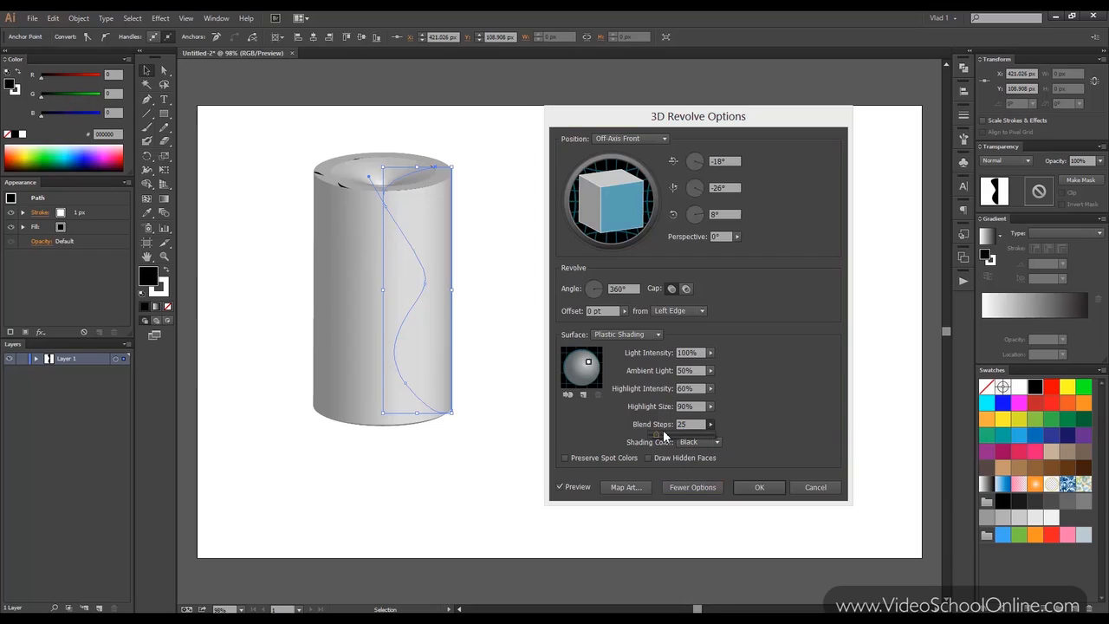
pyautogui.moveTo(656, 435); pyautogui.dragTo(664, 435)
pyautogui.click(734, 408)
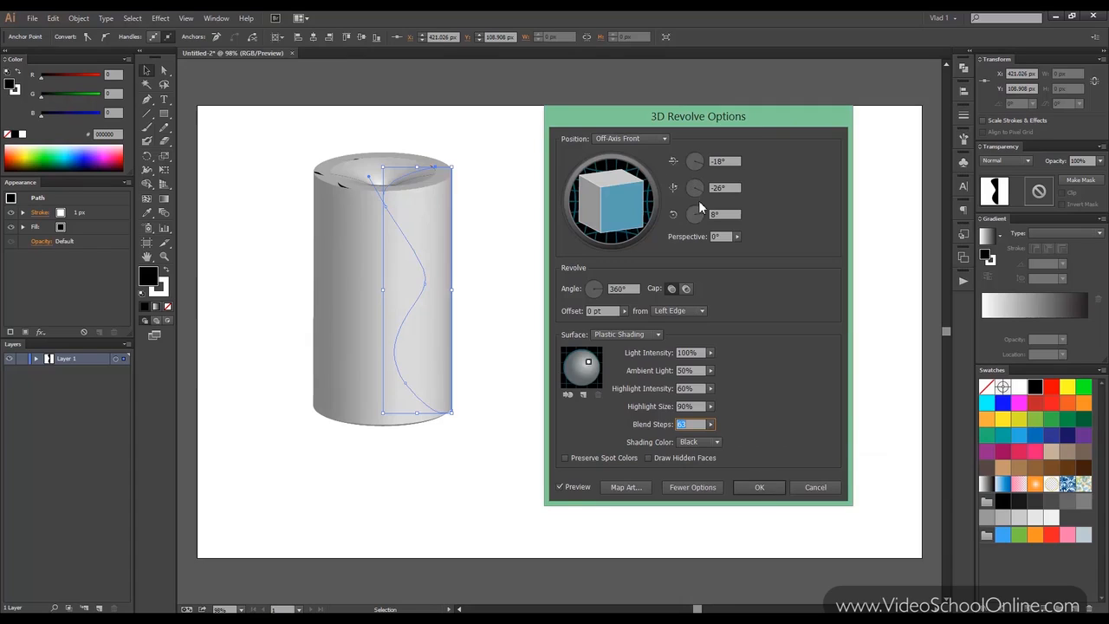
# Step: Set the revolve angle to 257° and the offset from the left edge to 140 pt
pyautogui.moveTo(597, 289); pyautogui.dragTo(603, 294)
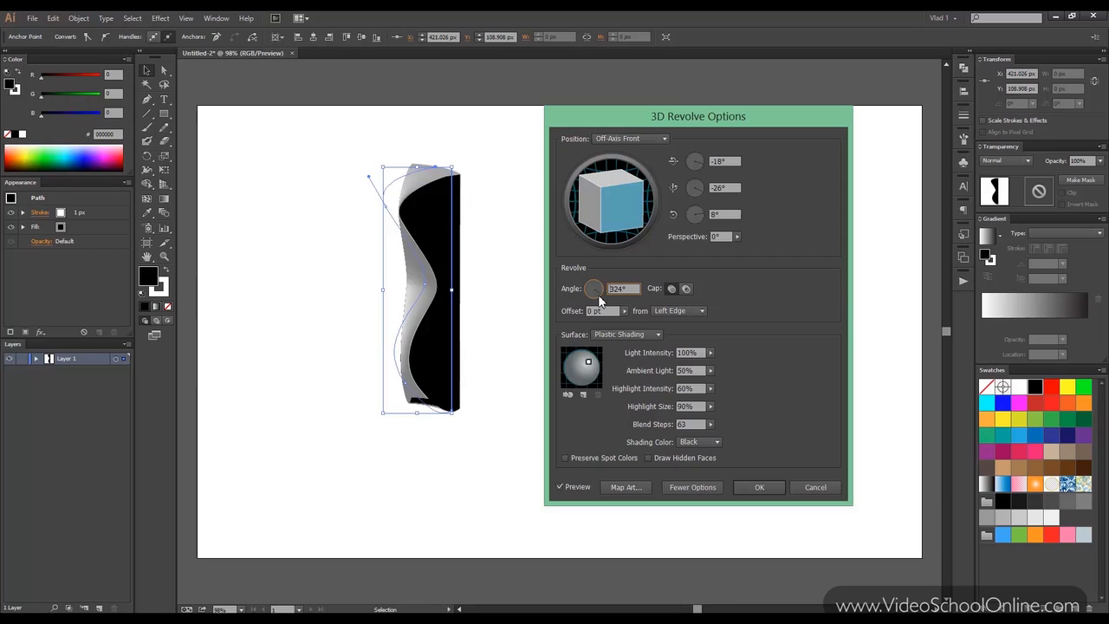
pyautogui.moveTo(598, 299); pyautogui.dragTo(593, 300)
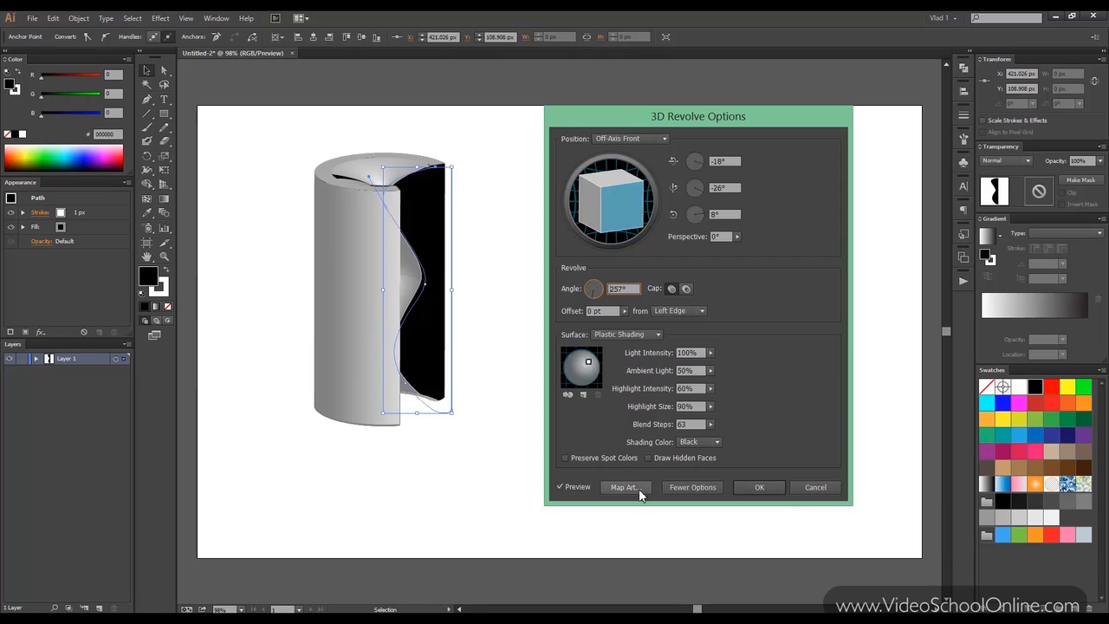
pyautogui.click(660, 141)
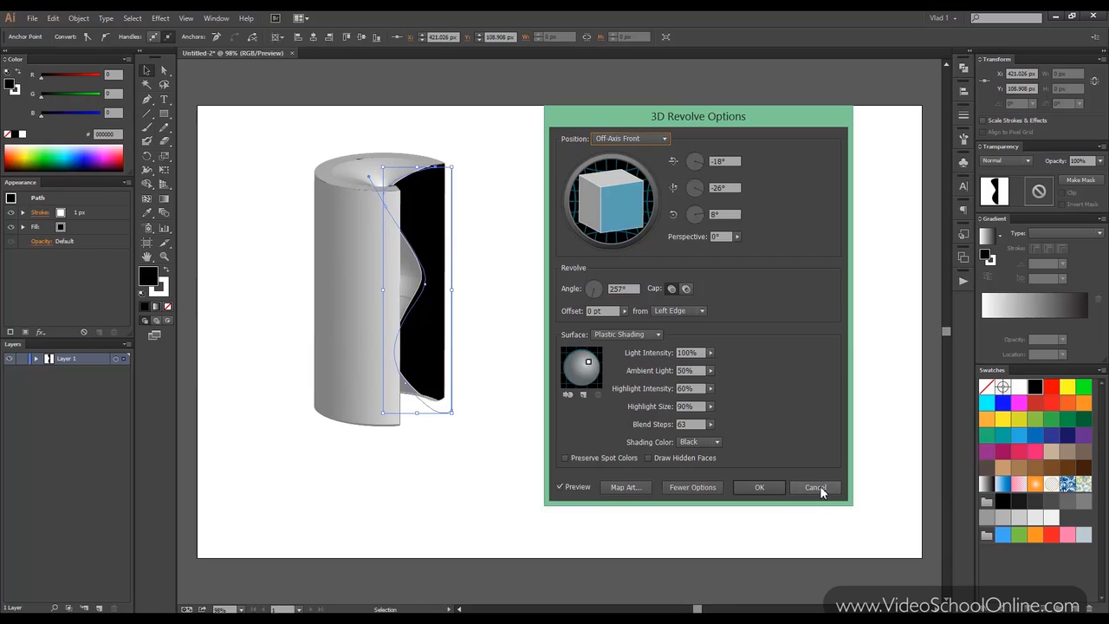
pyautogui.click(625, 312)
pyautogui.moveTo(564, 321); pyautogui.dragTo(572, 325)
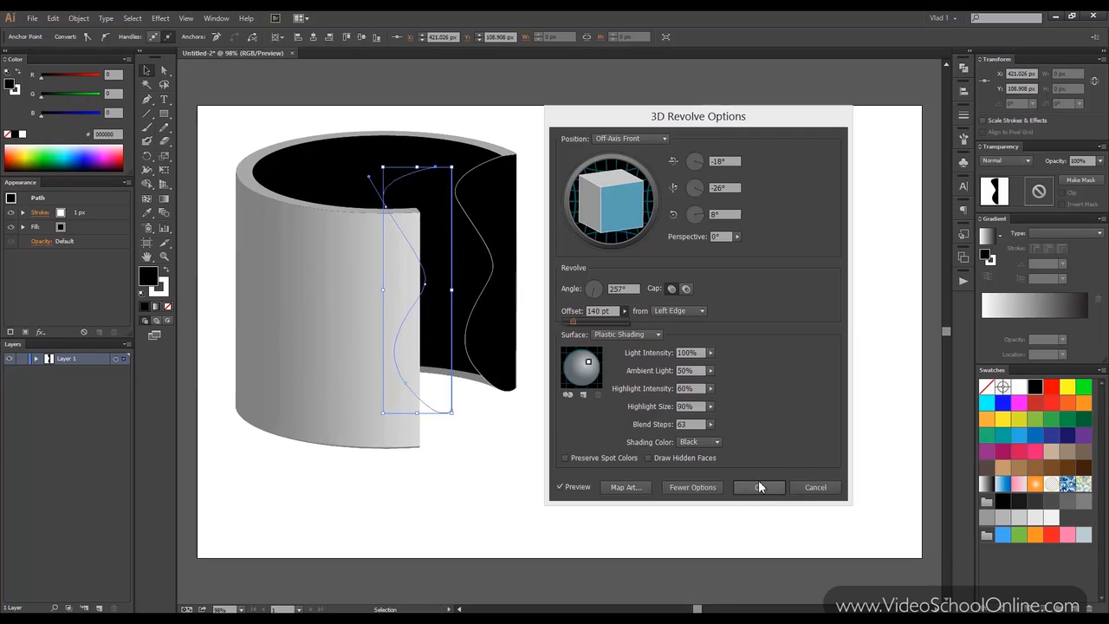
# Step: Cancel the 3D Revolve effect and delete the wavy profile from the artboard
pyautogui.click(801, 486)
pyautogui.click(807, 487)
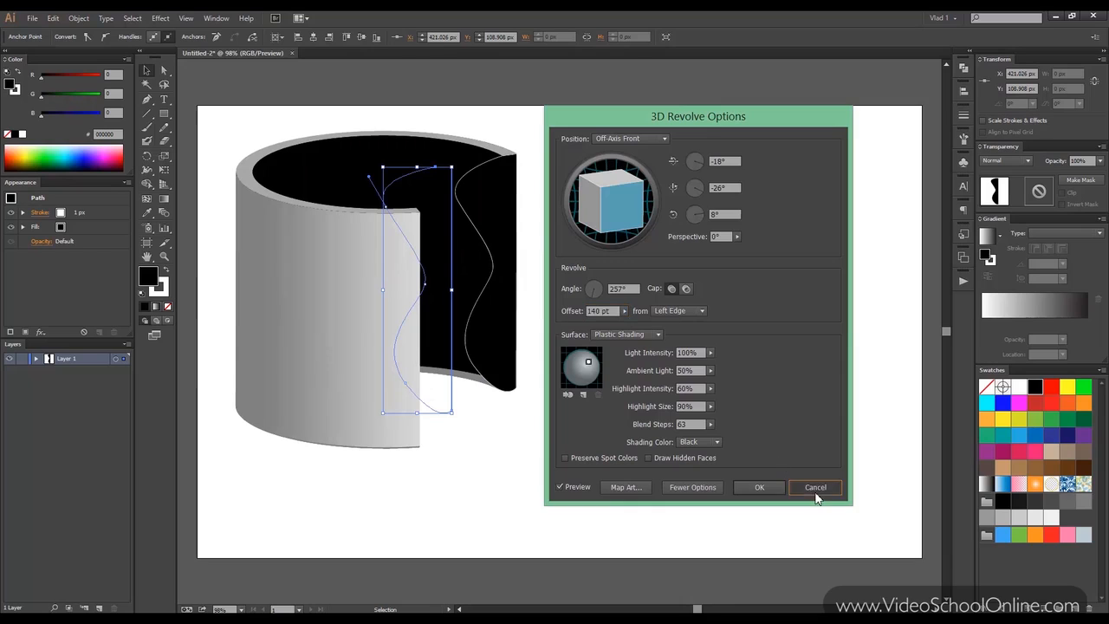
pyautogui.press('Delete')
pyautogui.press('Delete')
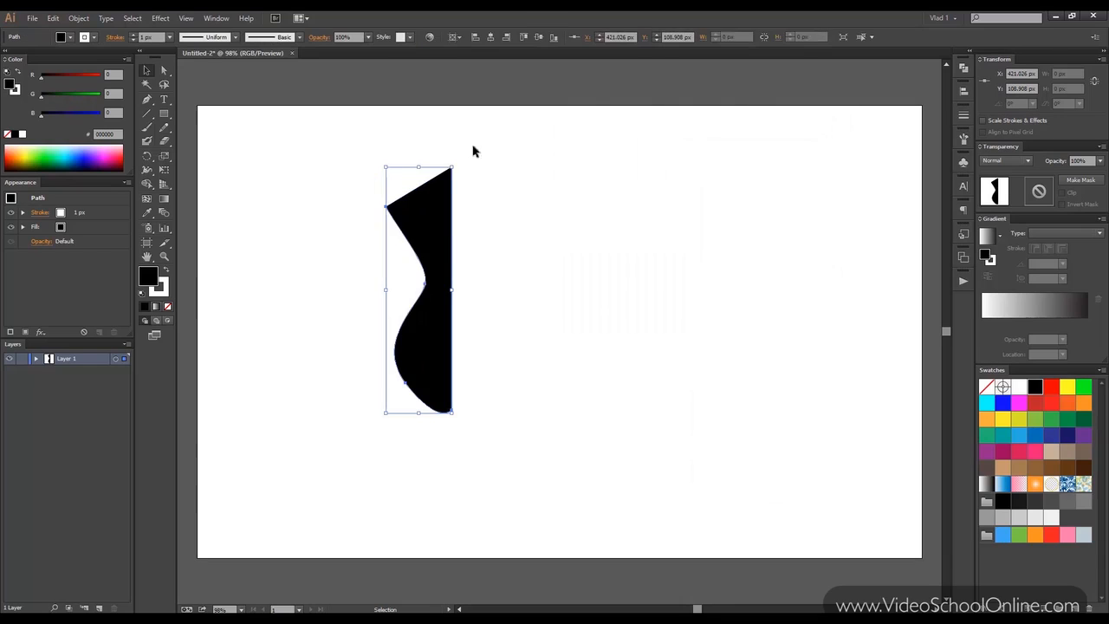
# Step: Draw a black-filled rectangle about 196 px wide and 159 px high in the artboard's upper-left area
pyautogui.click(164, 112)
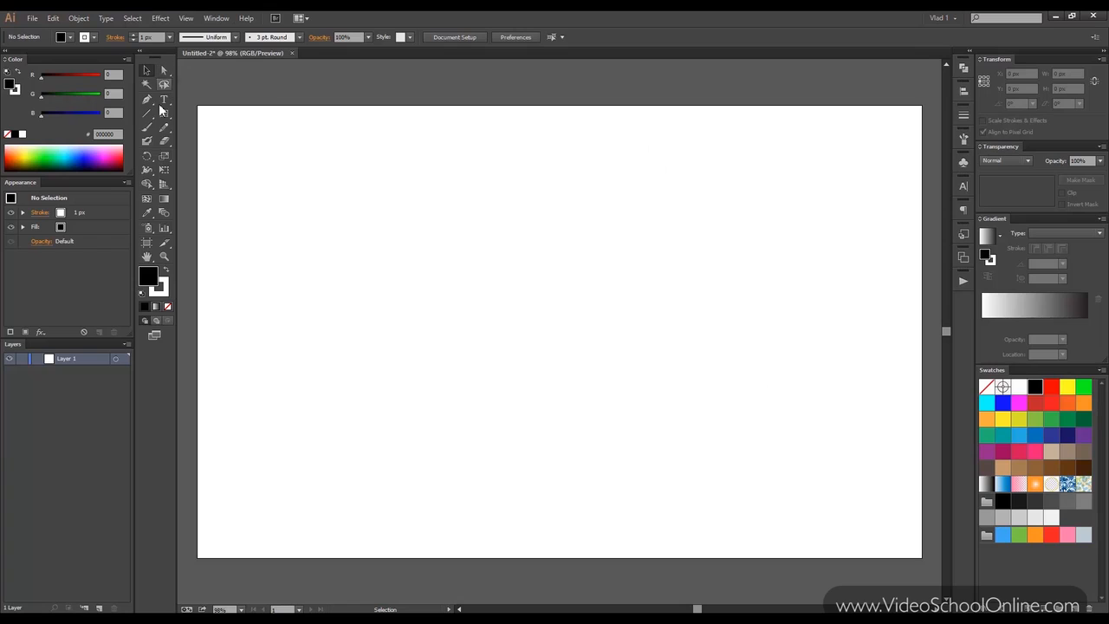
pyautogui.moveTo(305, 175); pyautogui.dragTo(417, 264)
pyautogui.click(147, 72)
# Step: Start a 3D Rotate effect on the rectangle with the preview turned on
pyautogui.click(160, 17)
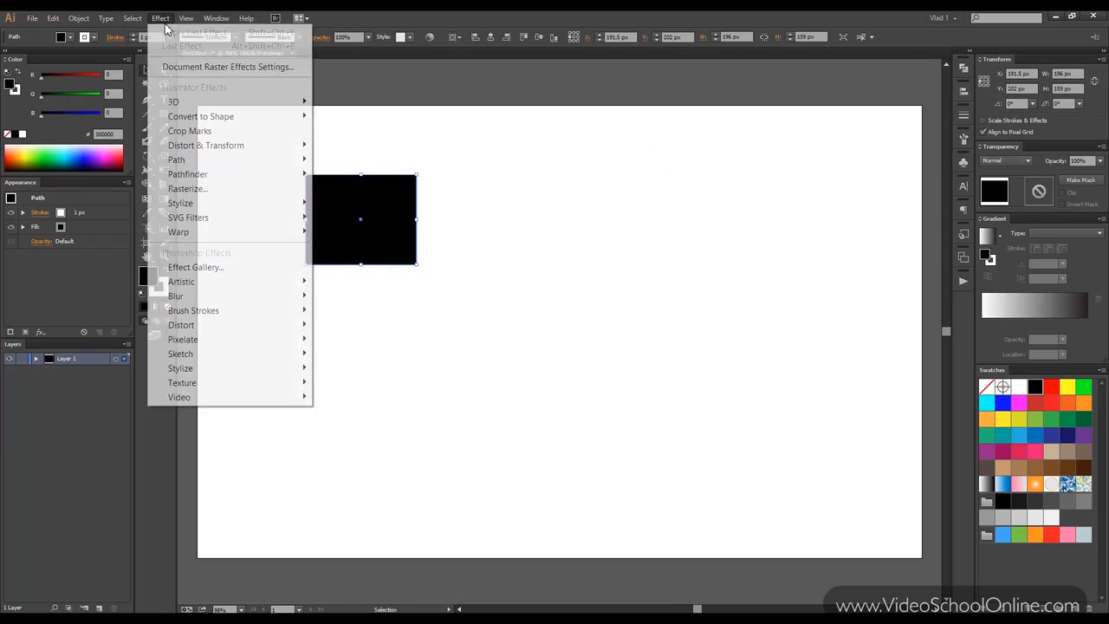
pyautogui.moveTo(234, 101)
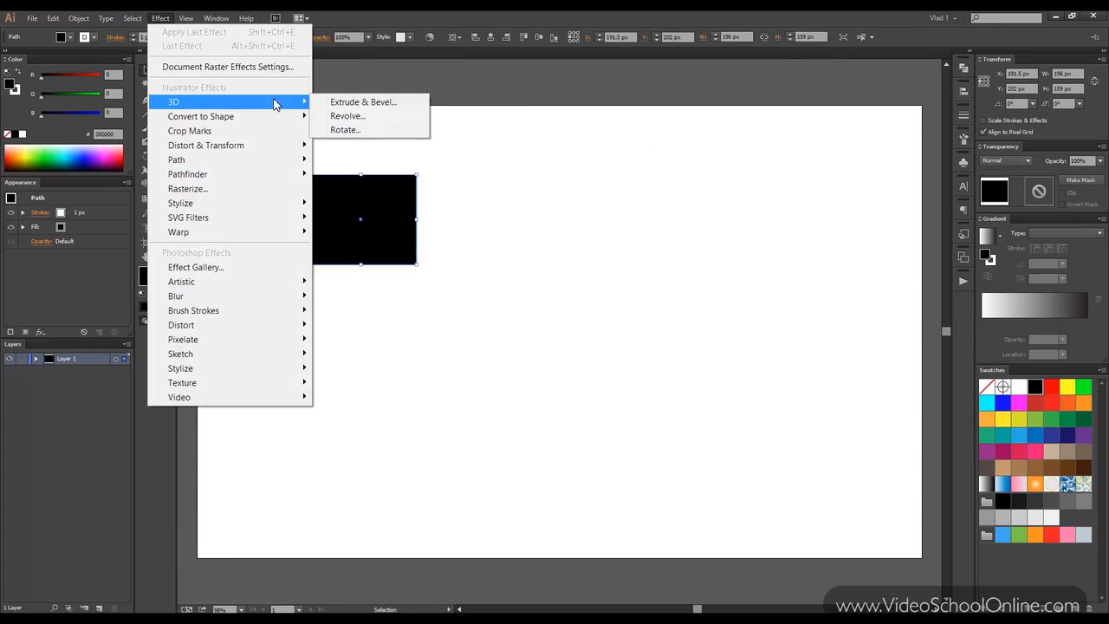
pyautogui.click(370, 131)
pyautogui.click(560, 300)
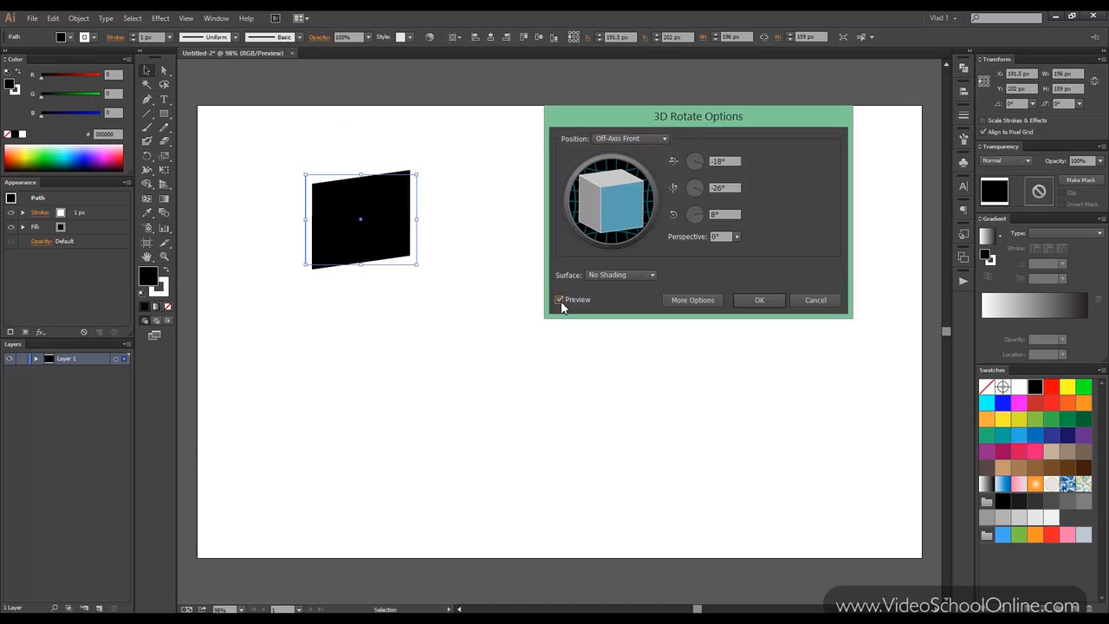
# Step: Set the rectangle's 3D rotation to 37° around X, 48° around Y and -63° around Z, with 97° perspective
pyautogui.write('37')
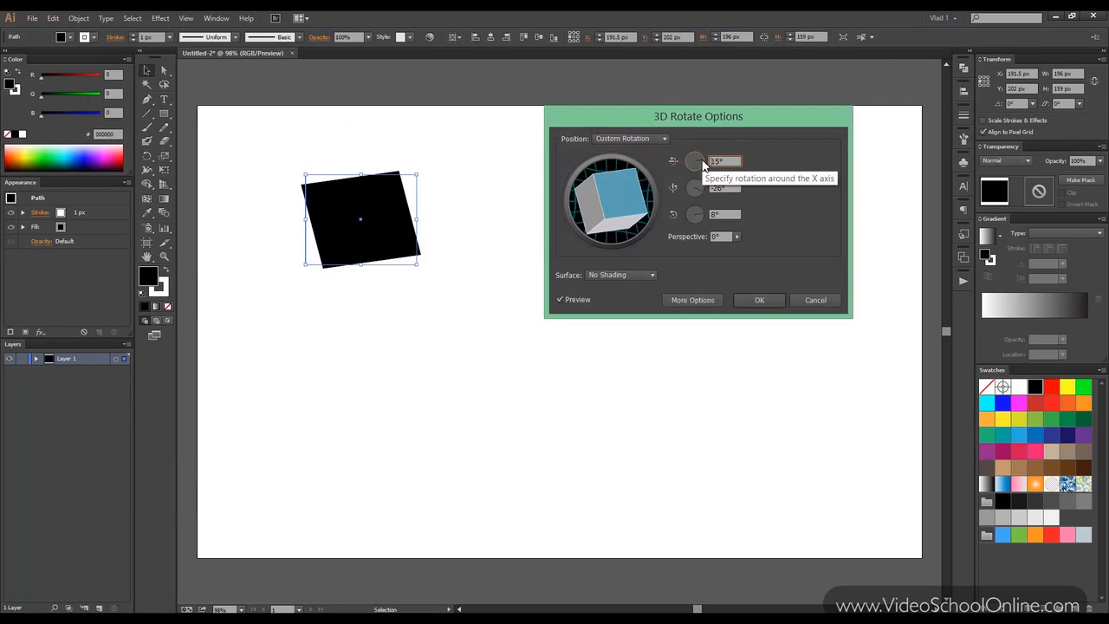
pyautogui.moveTo(700, 185); pyautogui.dragTo(716, 247)
pyautogui.click(736, 236)
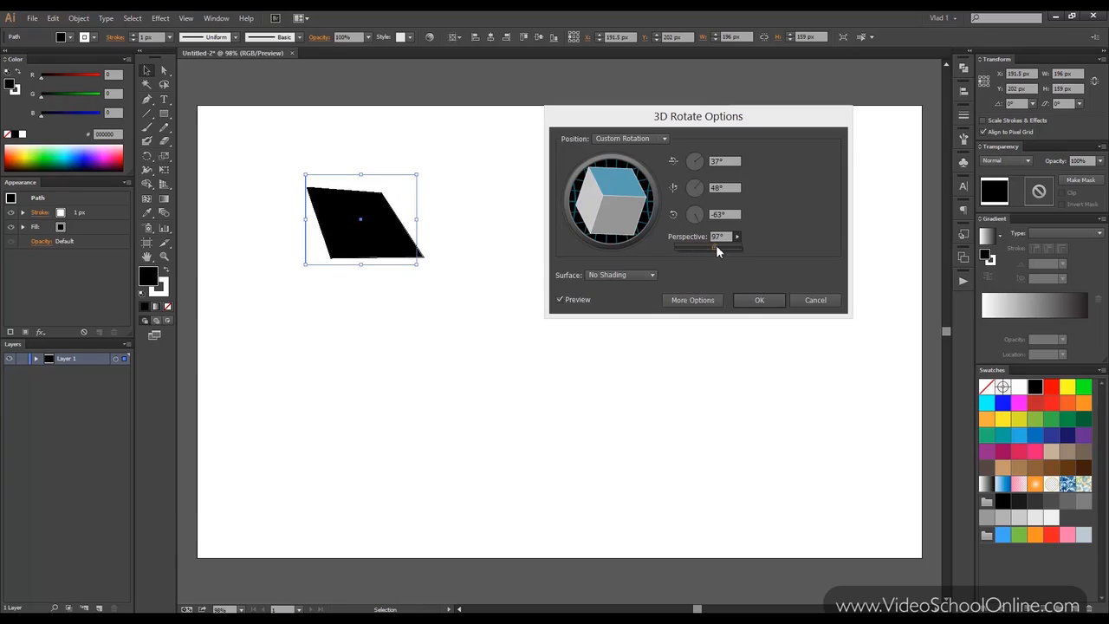
# Step: Examine the 3D Rotate surface shading choices and extended options, and cancel the effect
pyautogui.click(613, 270)
pyautogui.click(637, 277)
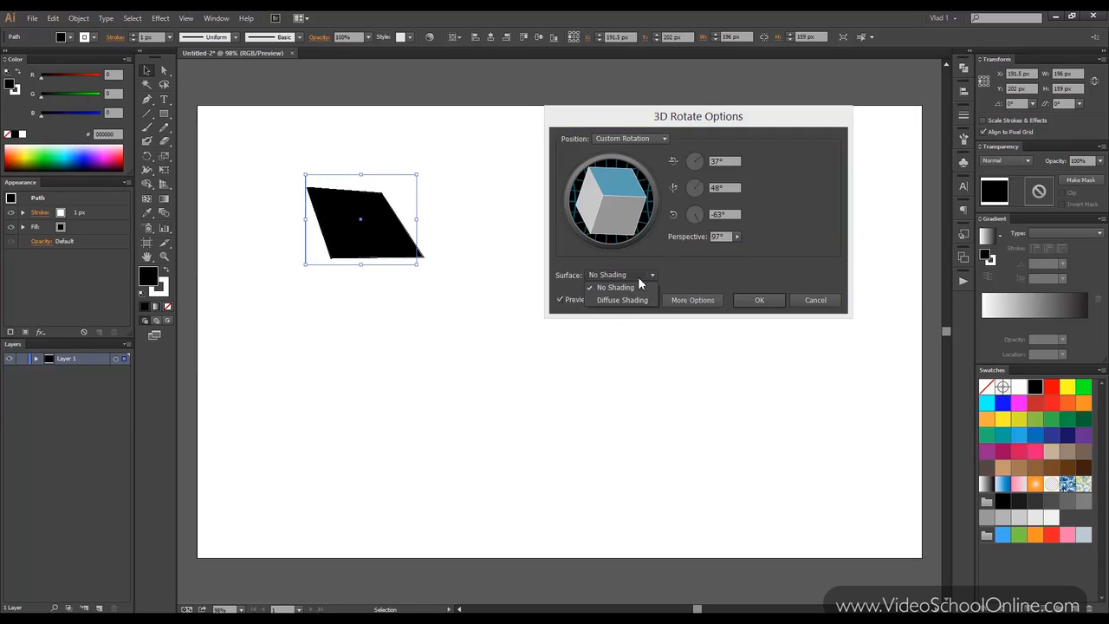
pyautogui.click(671, 276)
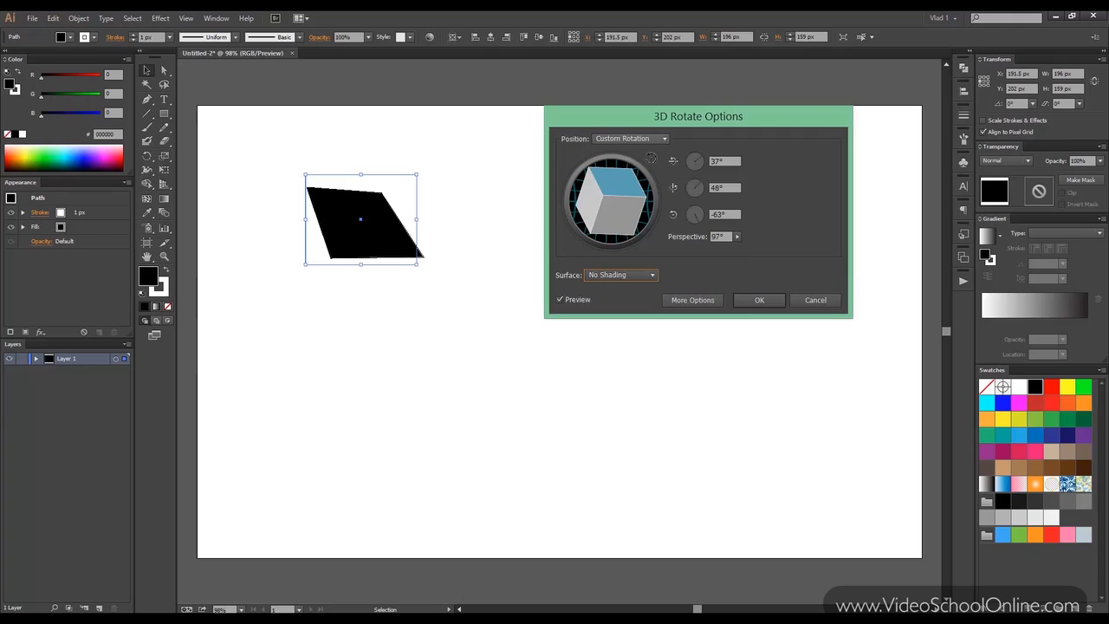
pyautogui.click(697, 298)
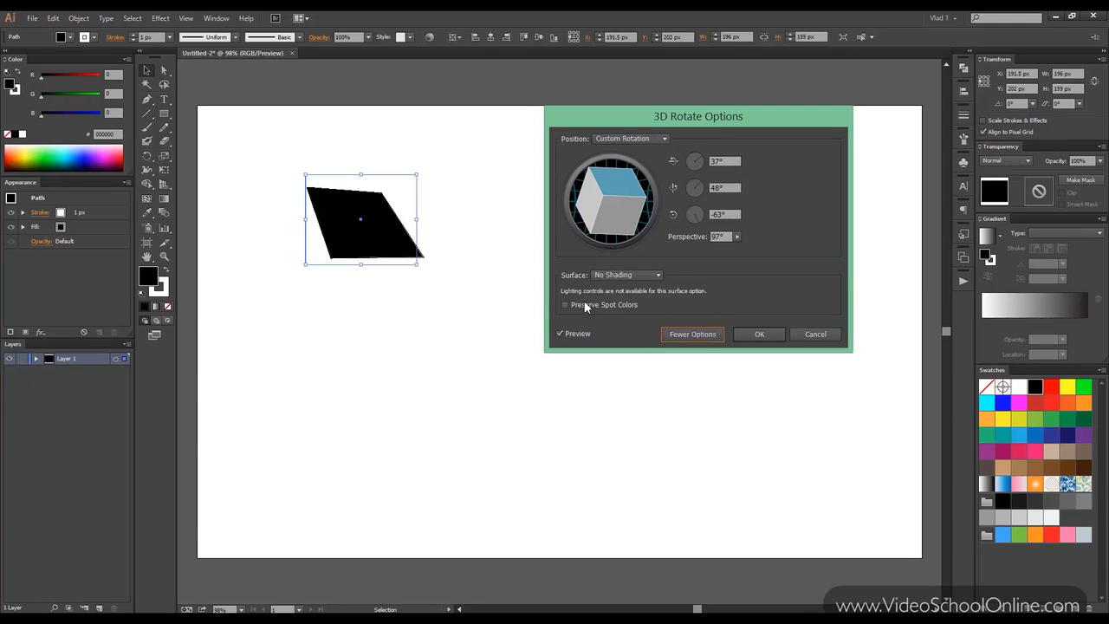
pyautogui.click(816, 336)
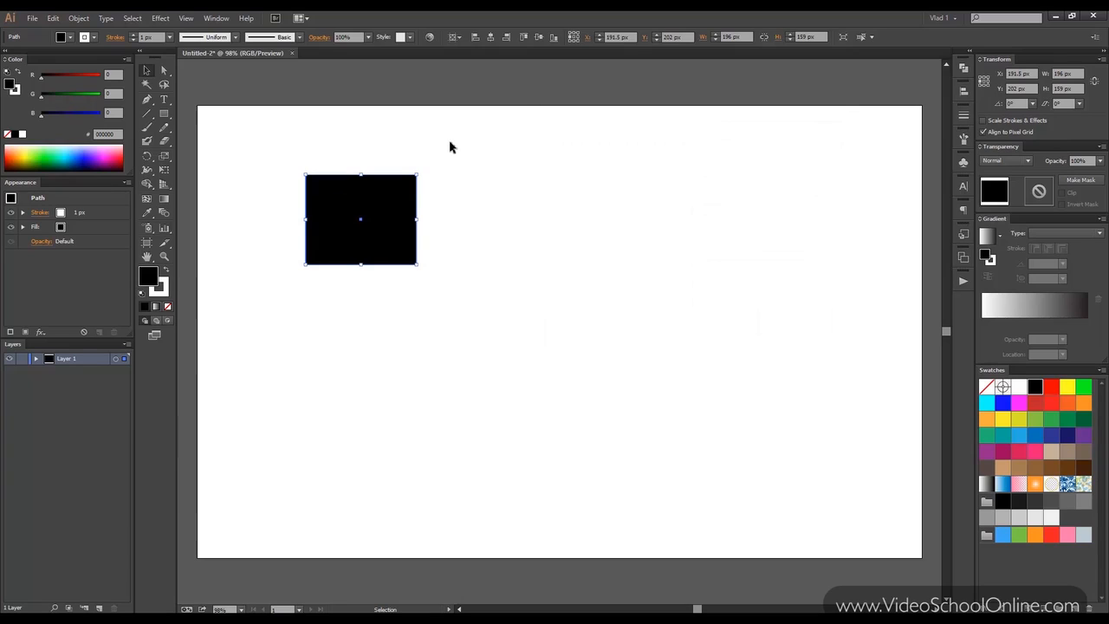
pyautogui.click(162, 18)
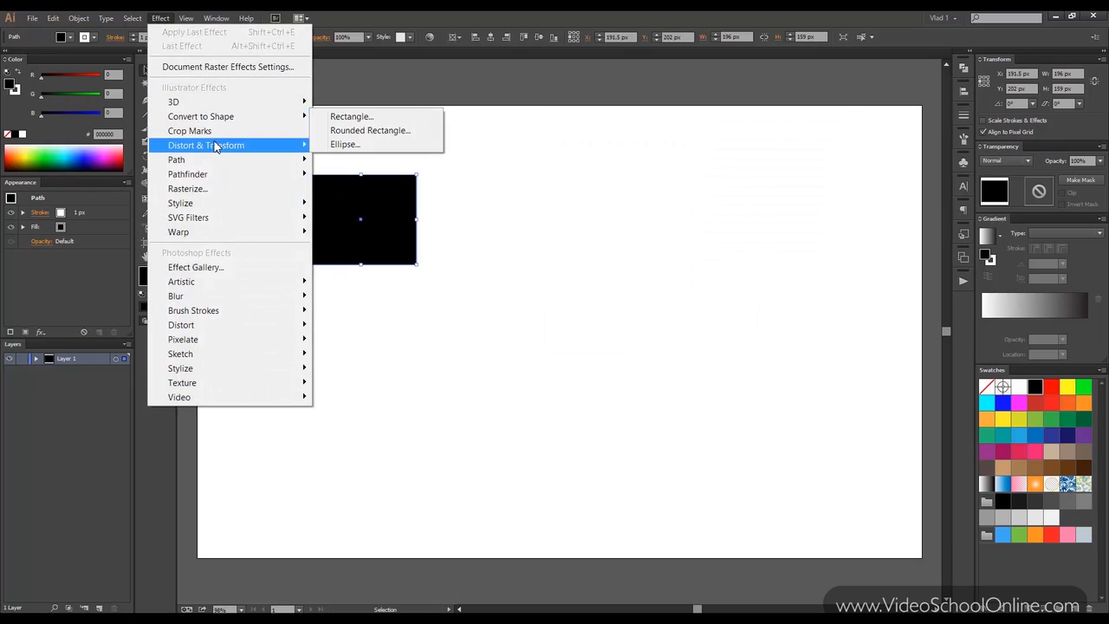
pyautogui.click(481, 212)
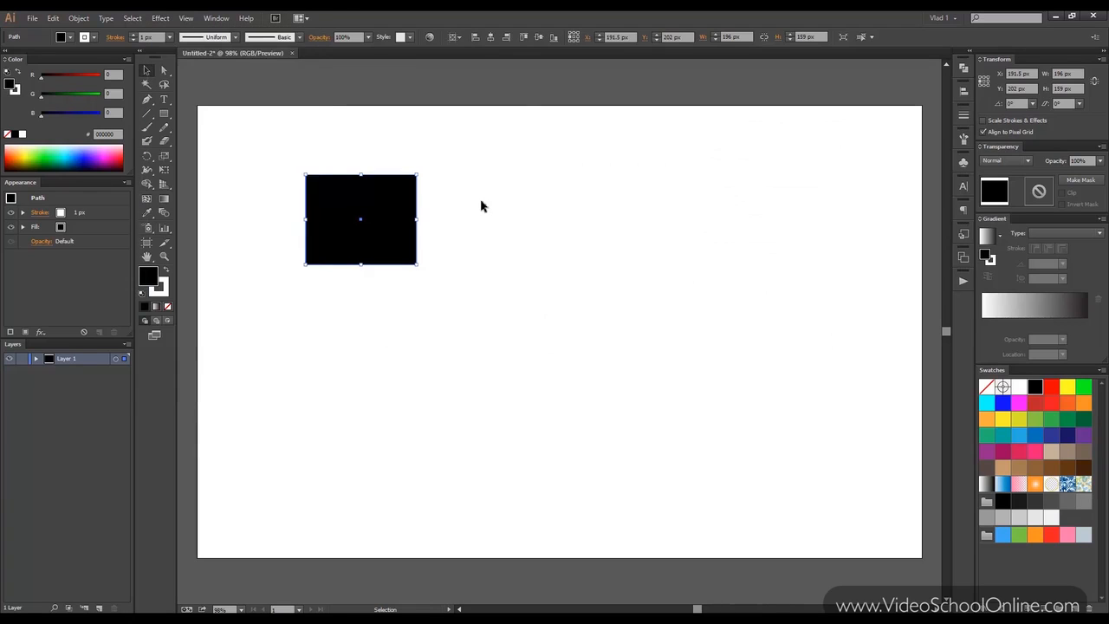